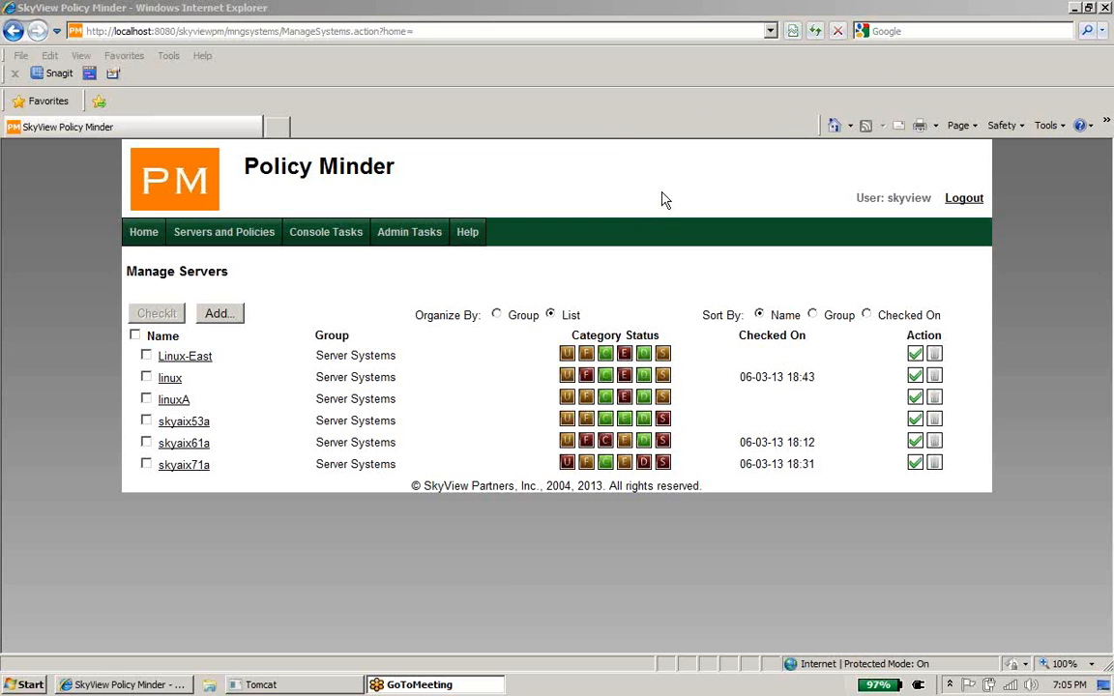
Step: Open skyaix61a's Files policies, scroll through all its templates, and start a new Files template
click(588, 447)
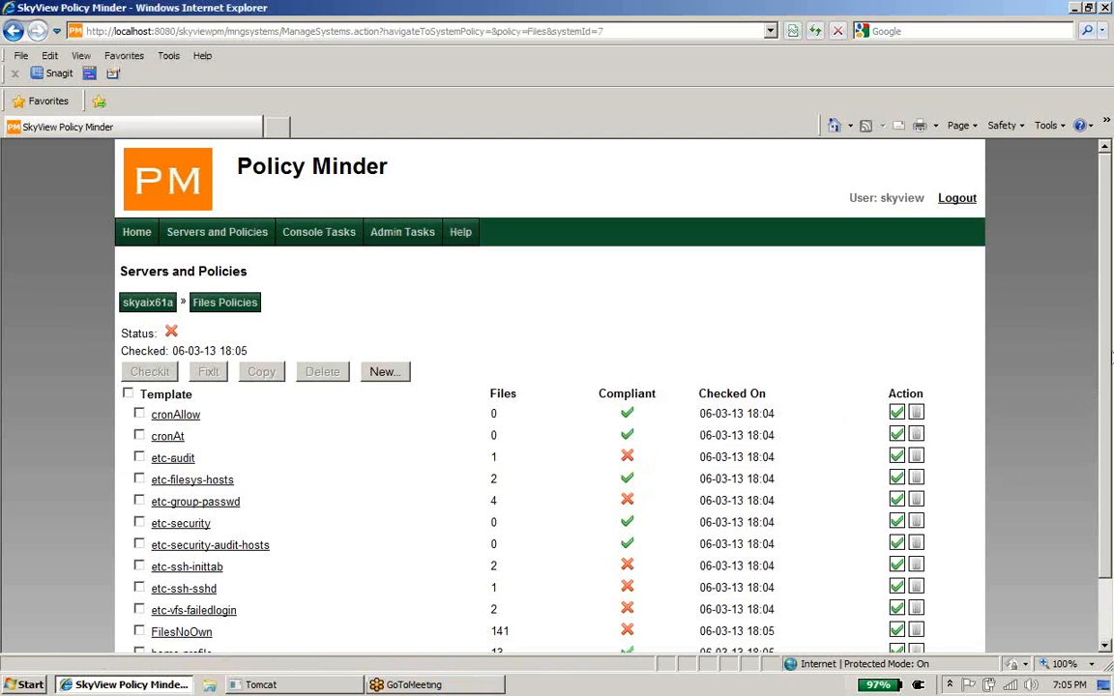
scroll(1111, 457, down, 2)
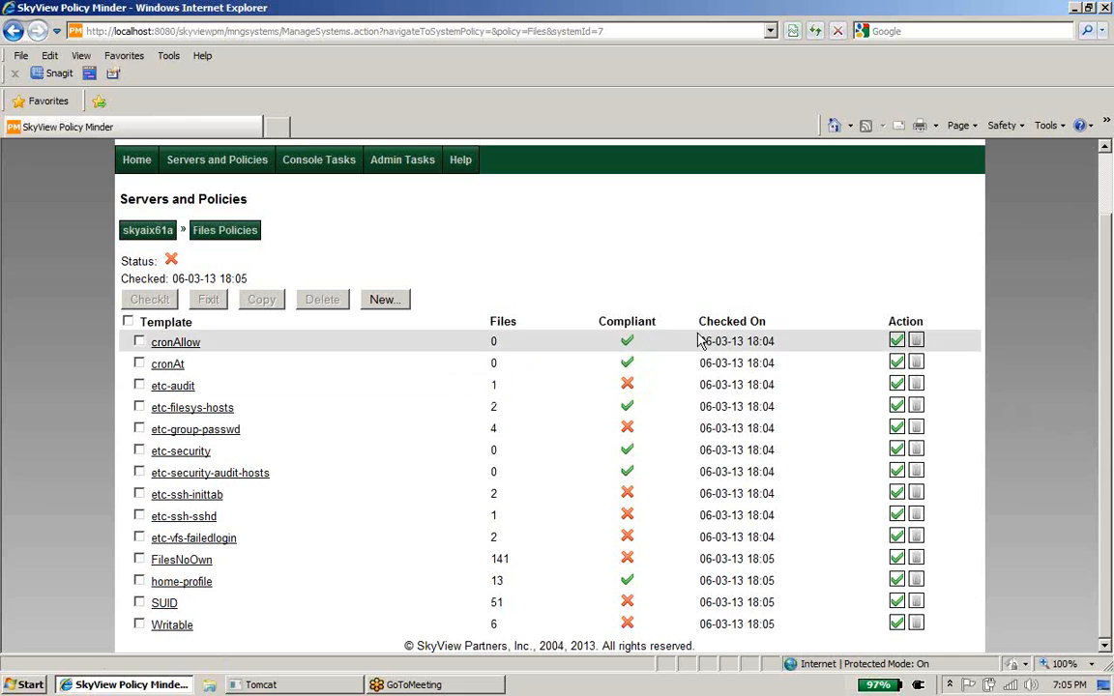
click(384, 300)
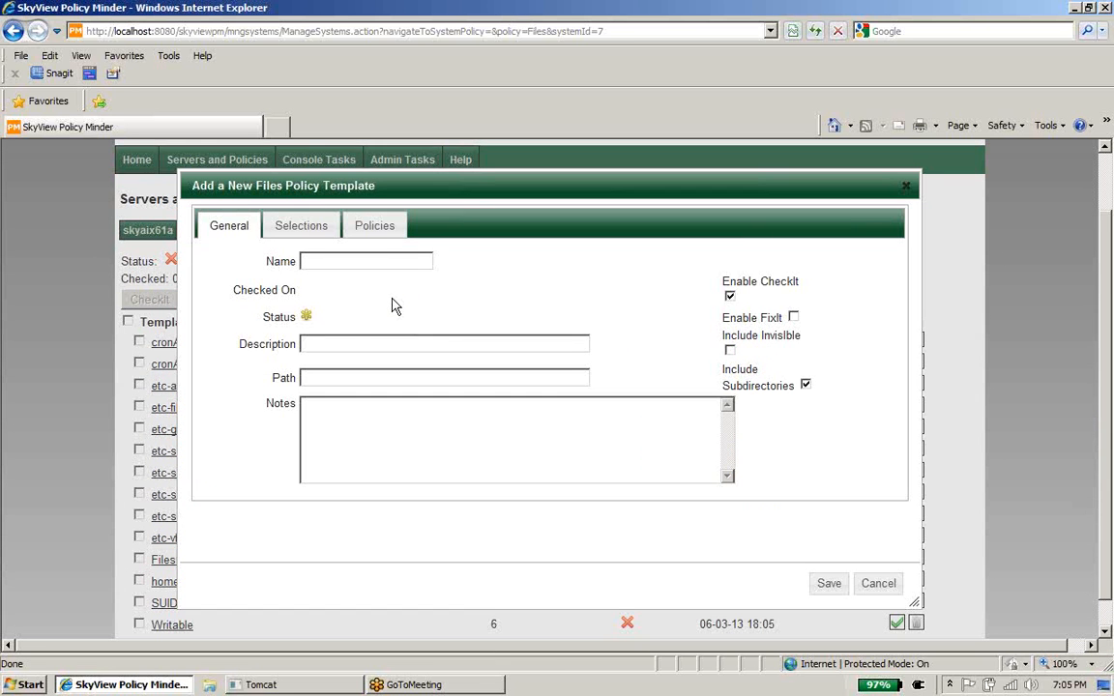
Step: Give the new template name 'test', description 'more test' and path /home
text(test)
click(391, 342)
text(more te)
text(st)
text(/home)
click(401, 422)
click(400, 423)
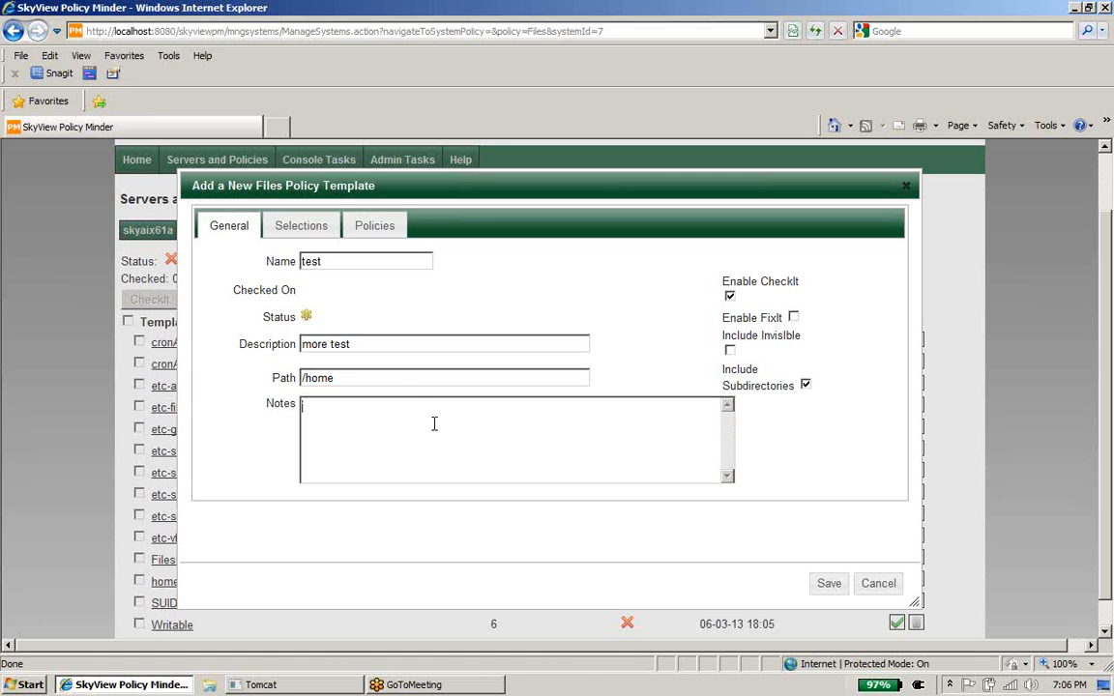
click(306, 226)
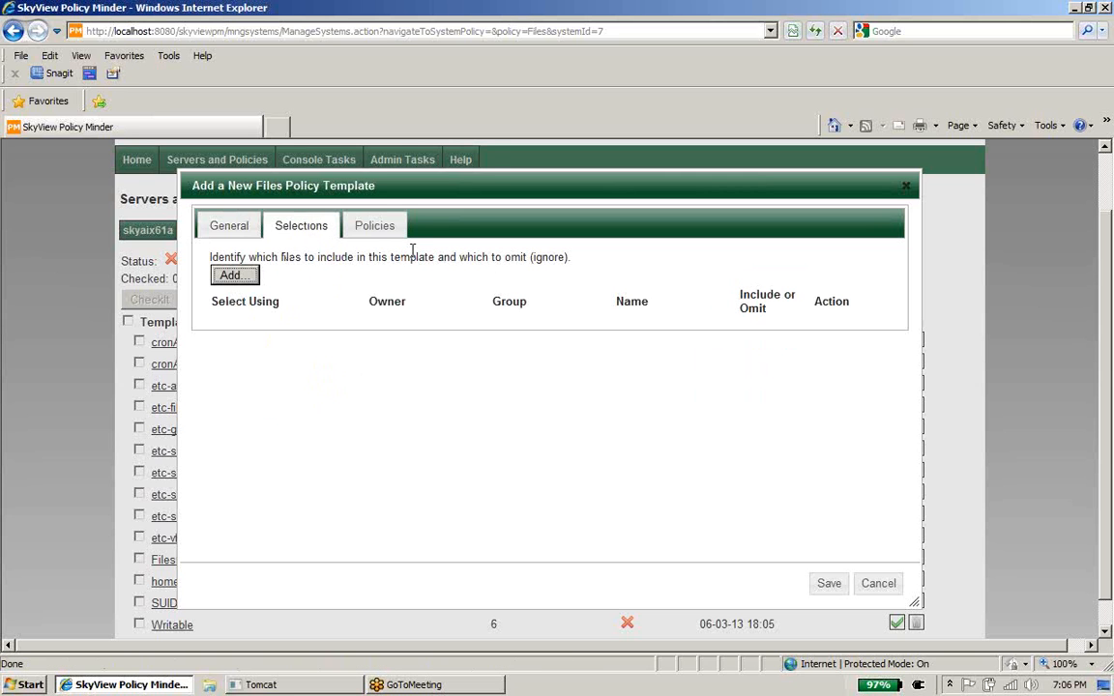
Step: Add an Include selection row with owner, group and name *, reverting a trial owner exclusion
click(242, 276)
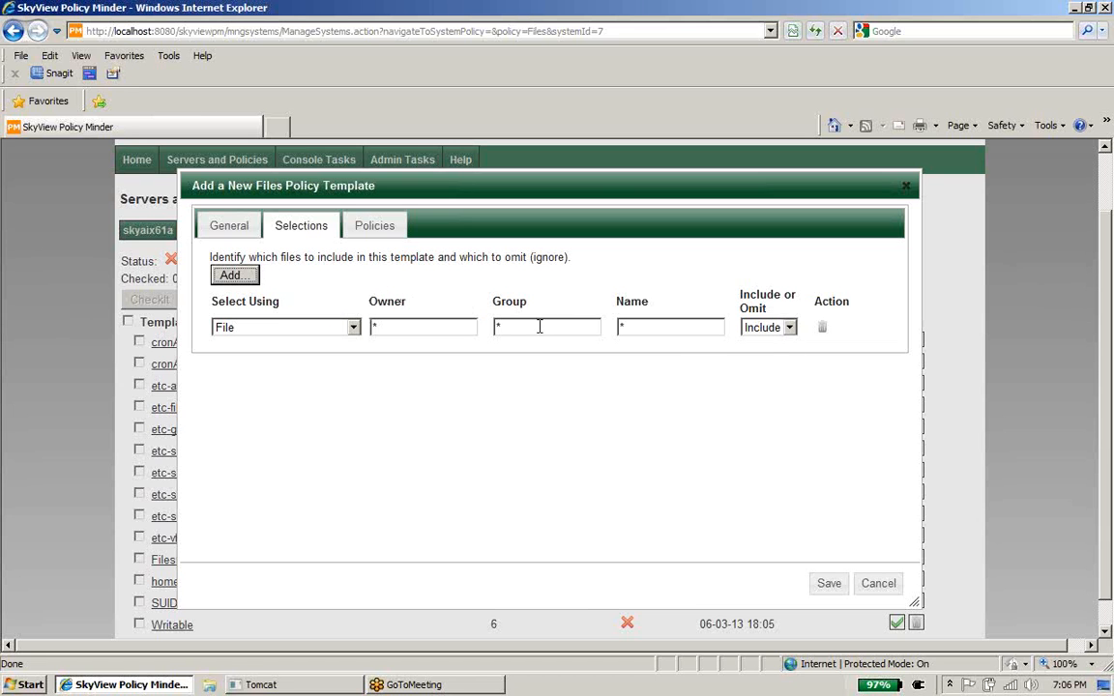
click(418, 328)
key(BackSpace)
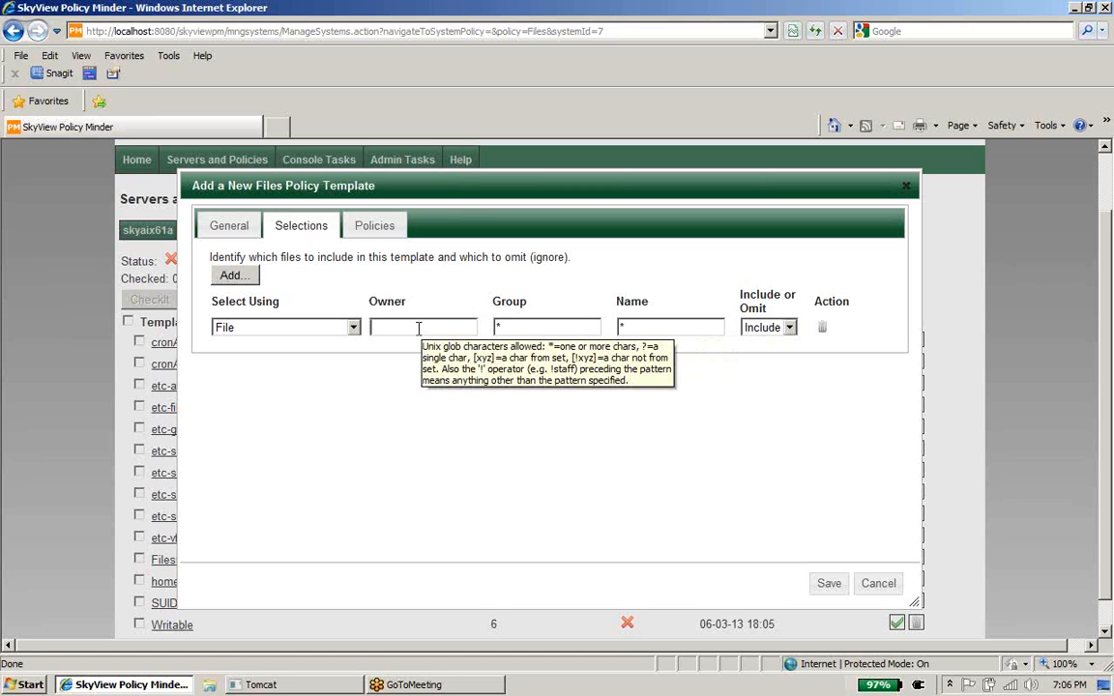
text(!bob)
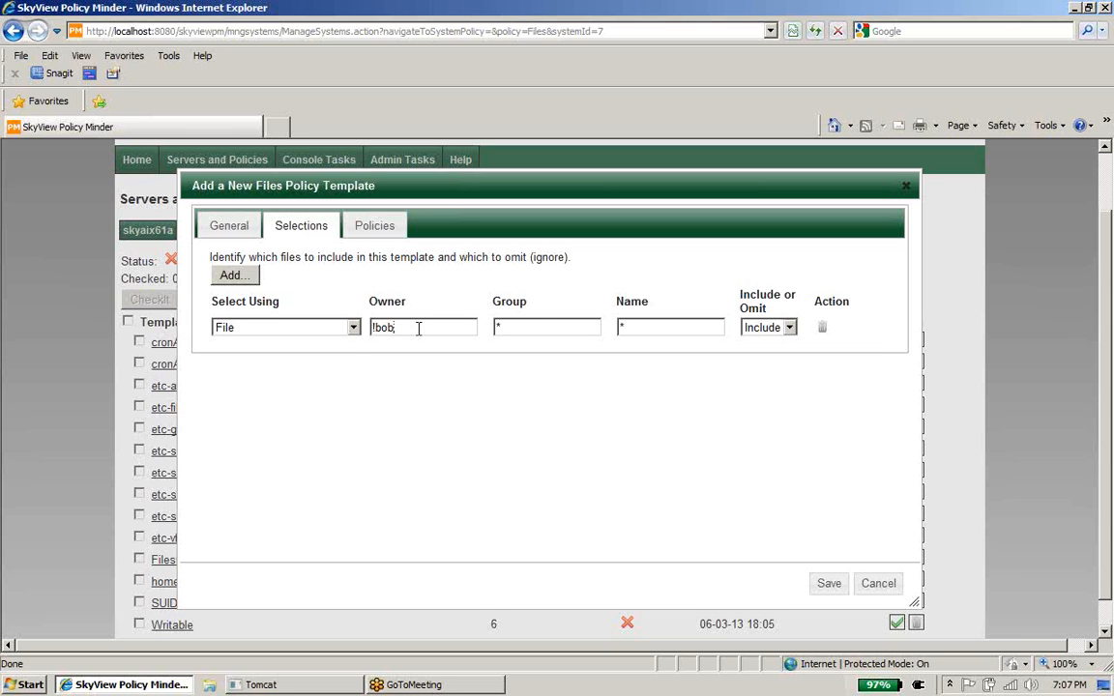
key(BackSpace)
key(BackSpace)
key(BackSpace)
key(BackSpace)
text(*)
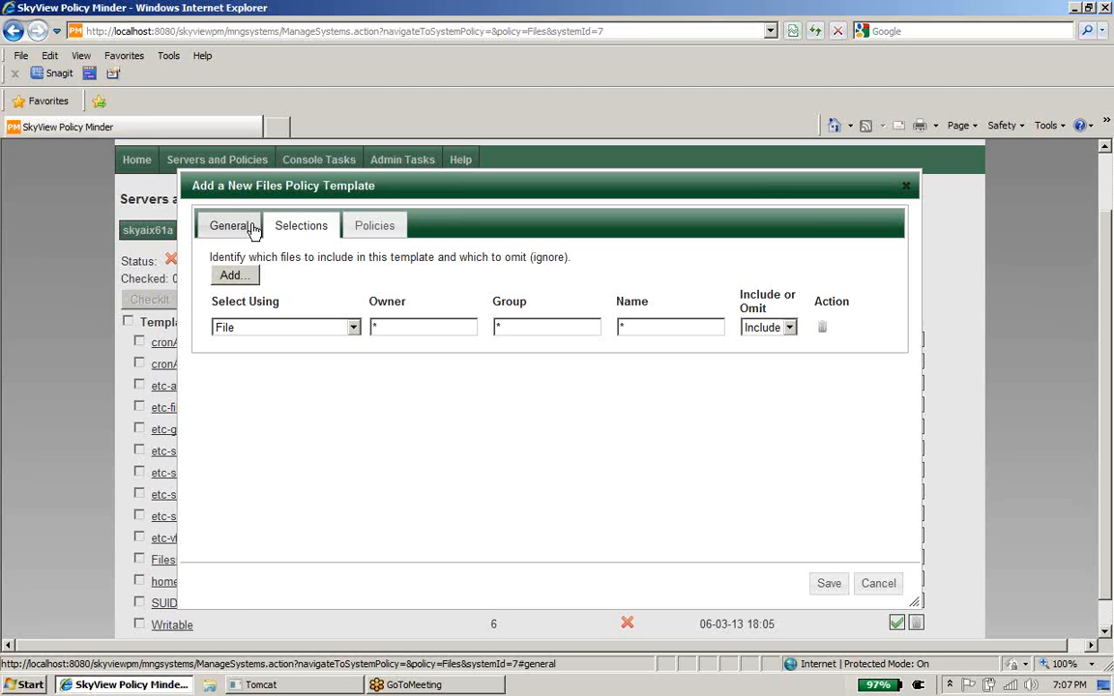
Step: Under Policies > Ownership, enforce a specific user as file owner and root as group
click(369, 233)
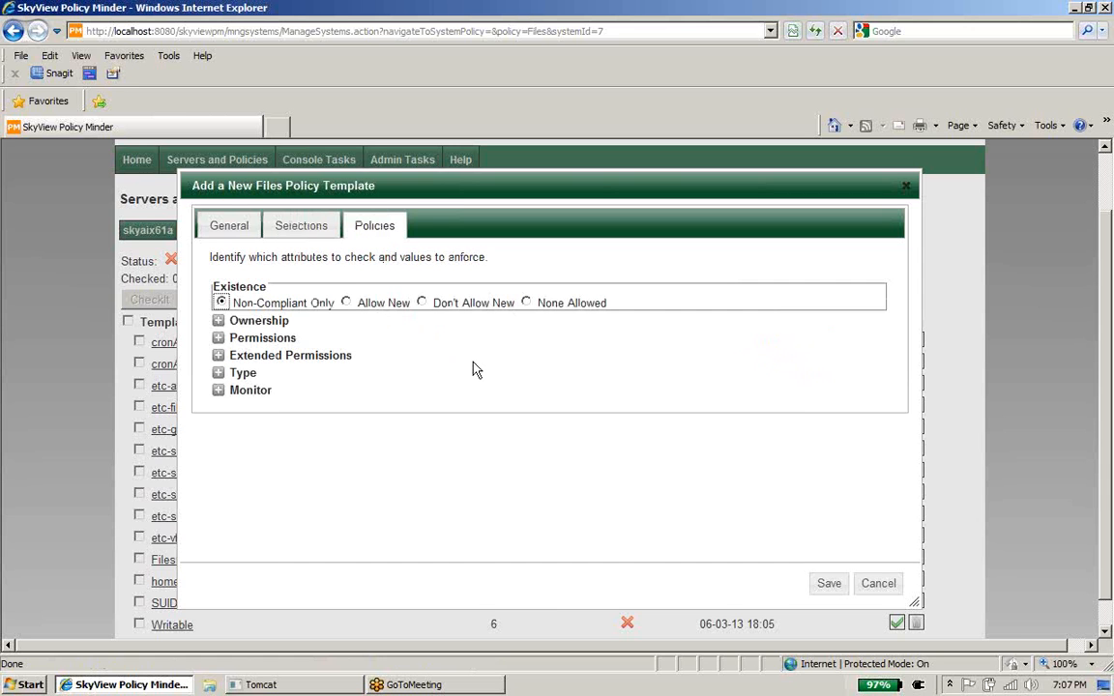
click(218, 321)
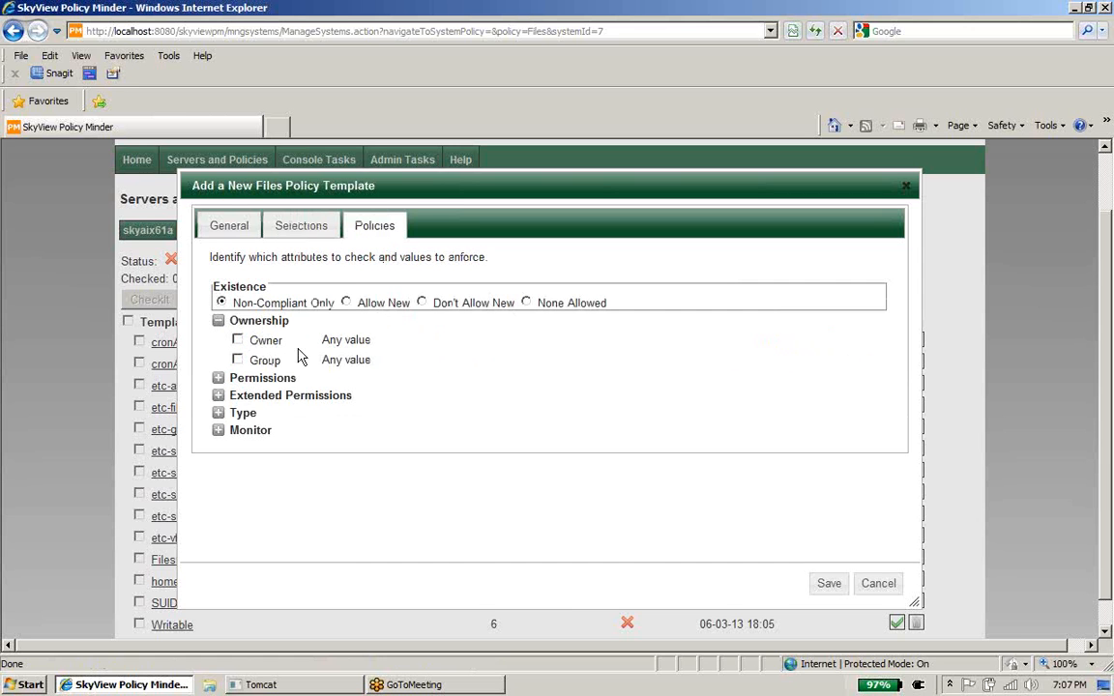
click(237, 341)
text(bob)
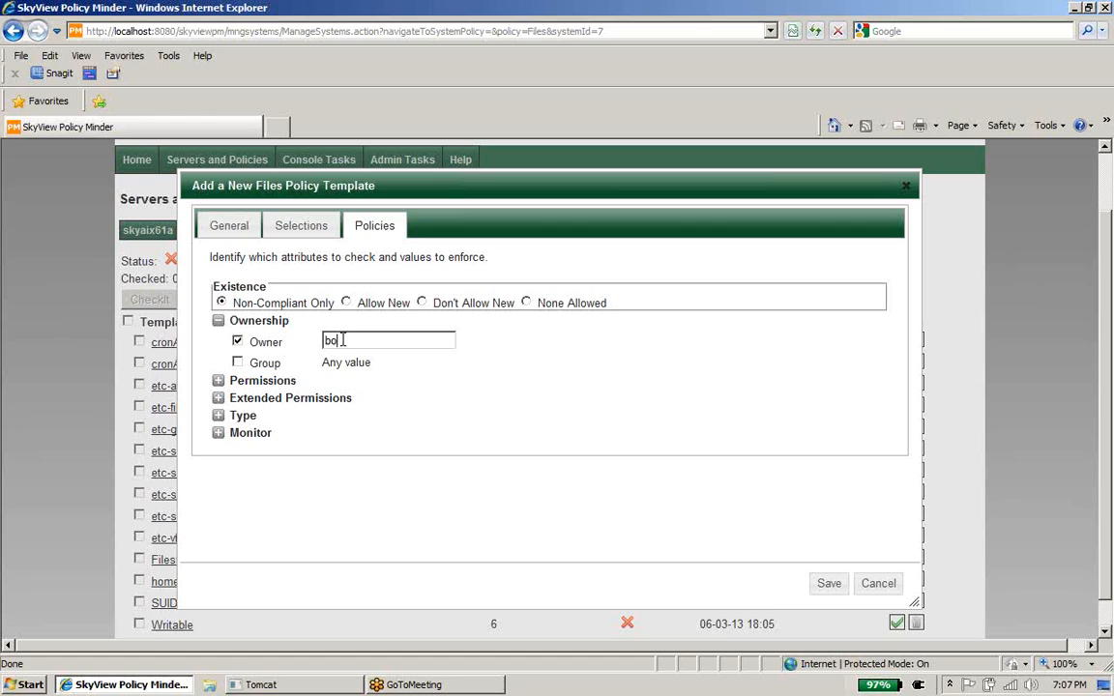
click(237, 363)
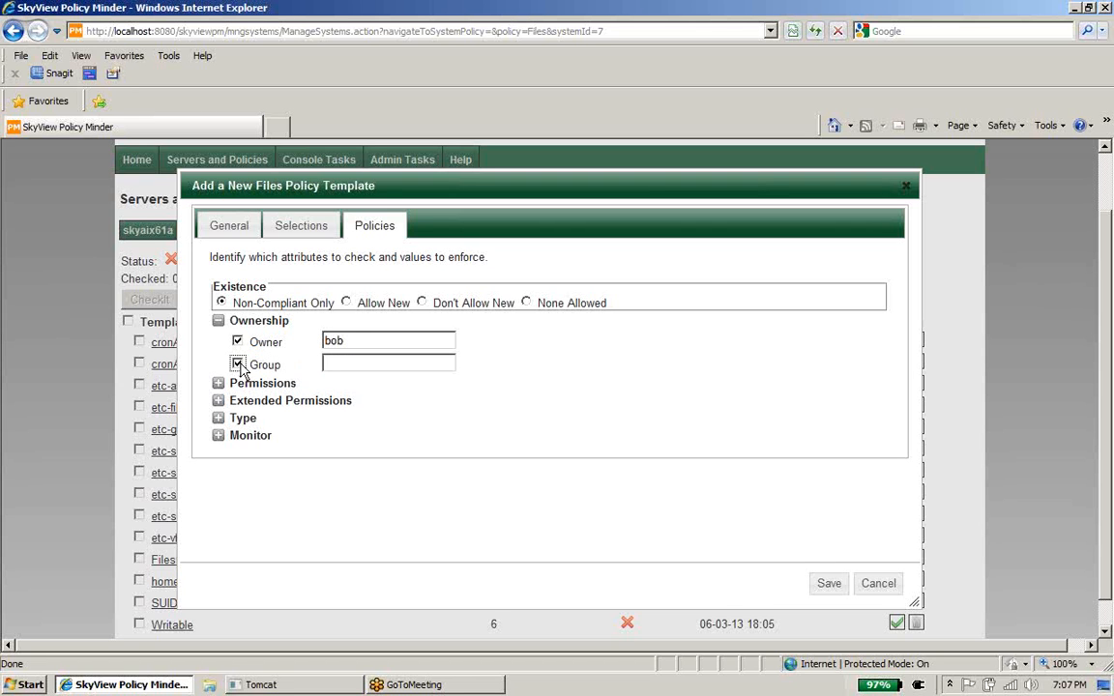
click(356, 362)
text(a)
key(BackSpace)
text(root)
click(220, 384)
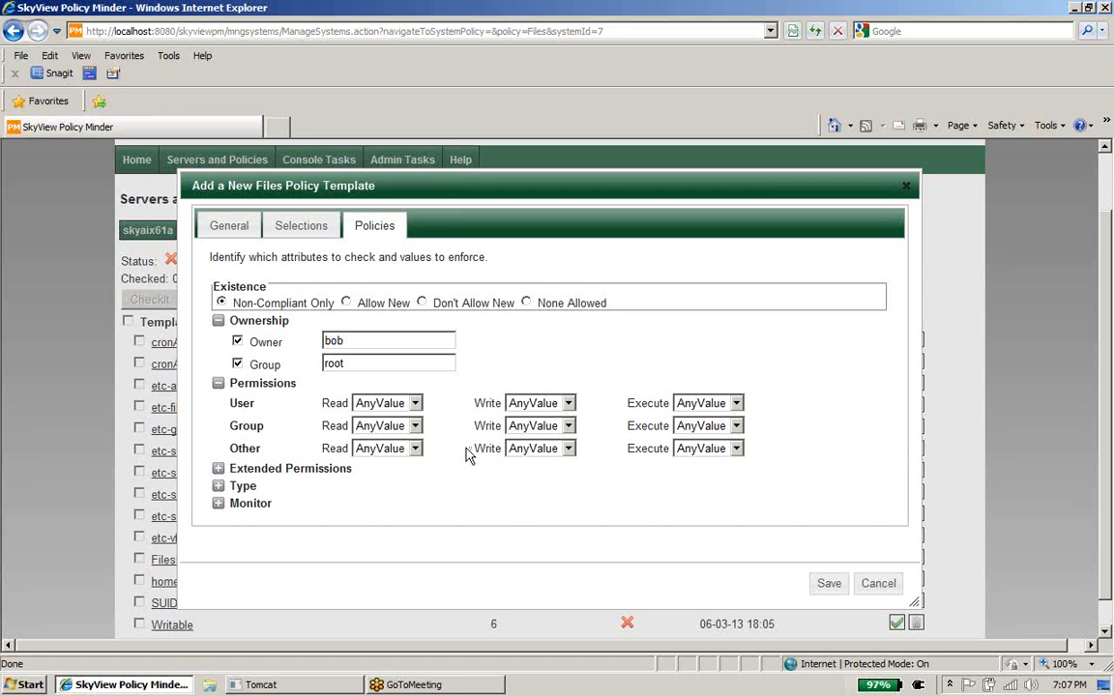
Step: Set Other read, write and execute permissions to No
click(416, 450)
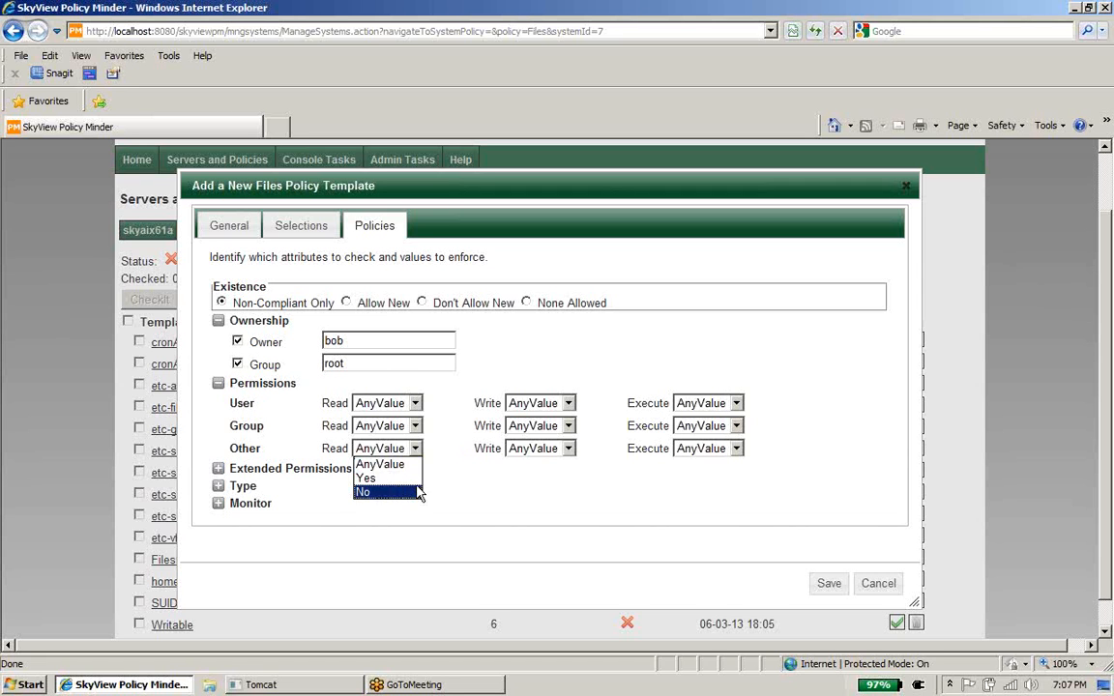
click(413, 493)
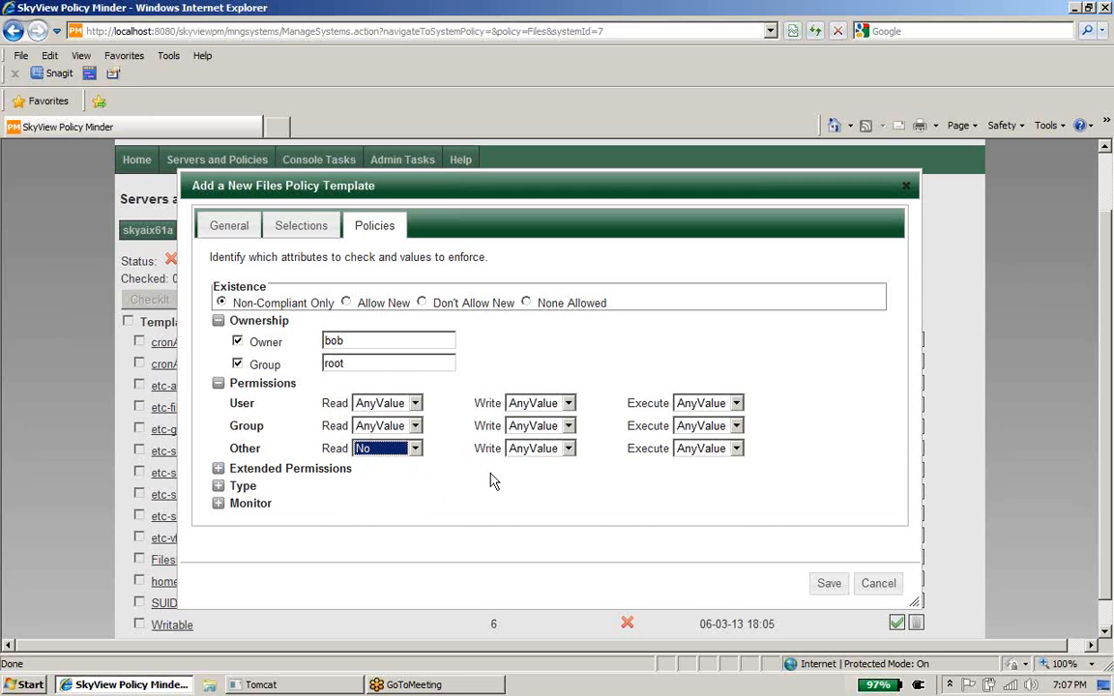
click(568, 450)
click(564, 494)
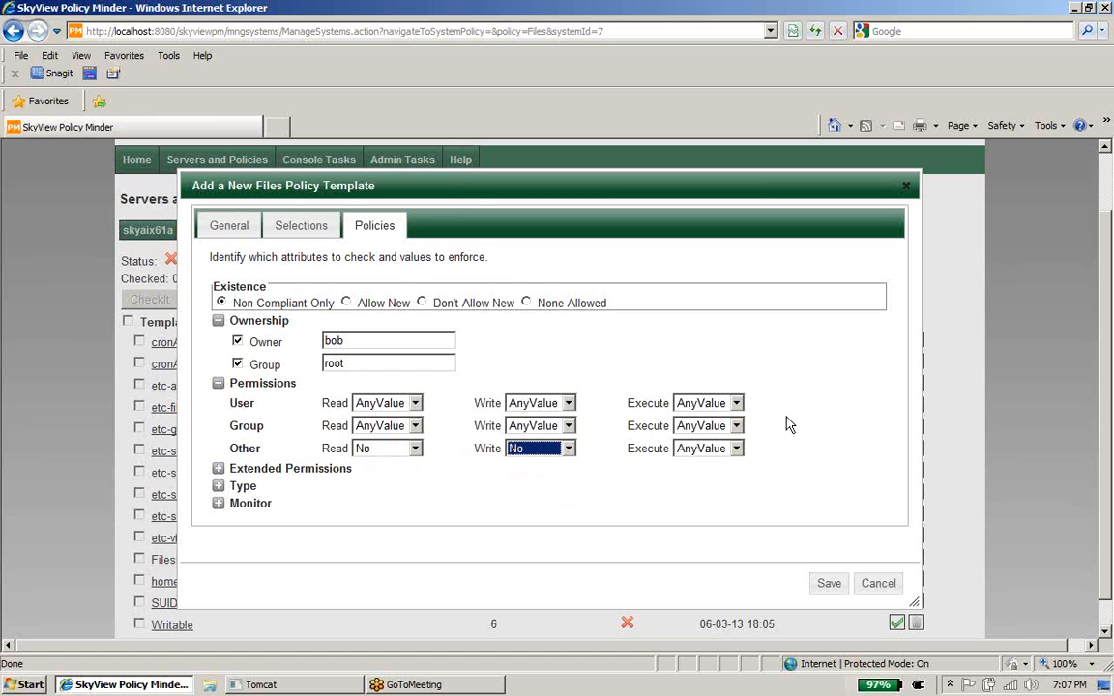
click(737, 449)
click(688, 490)
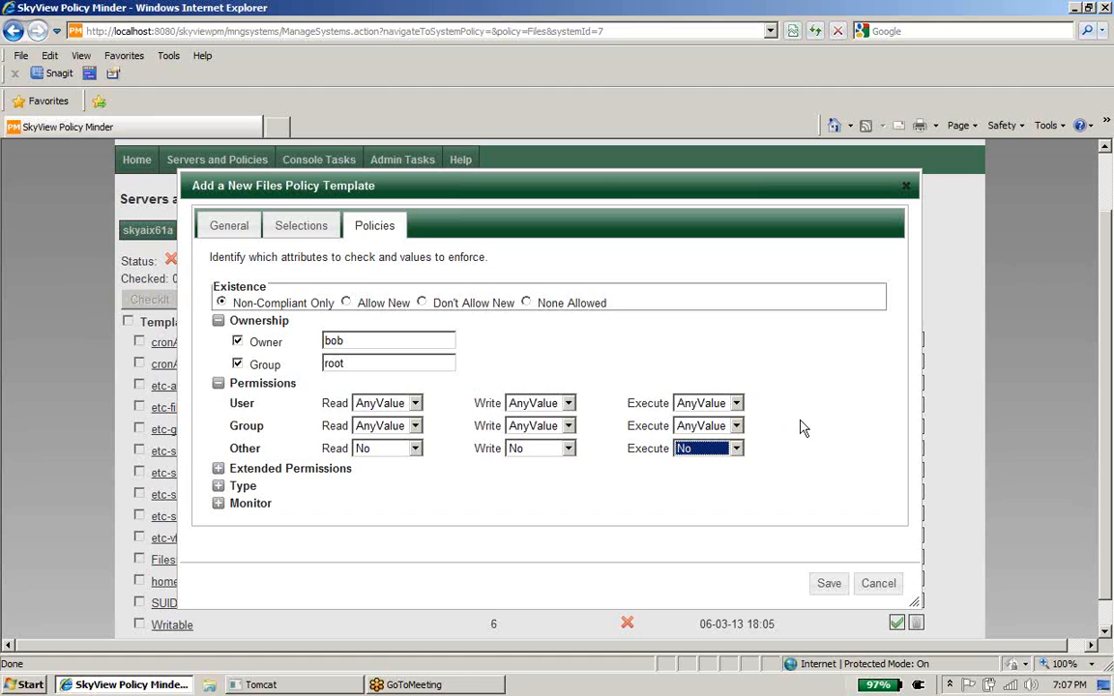
Step: Under Type, set SUID to No
click(218, 486)
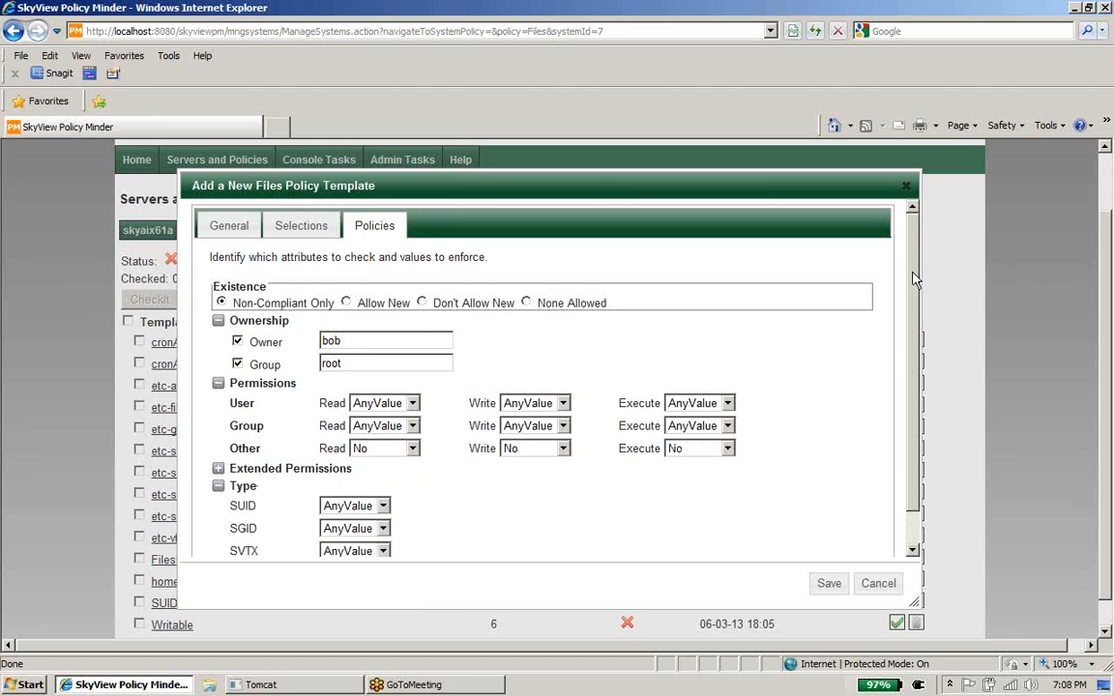
scroll(915, 280, down, 2)
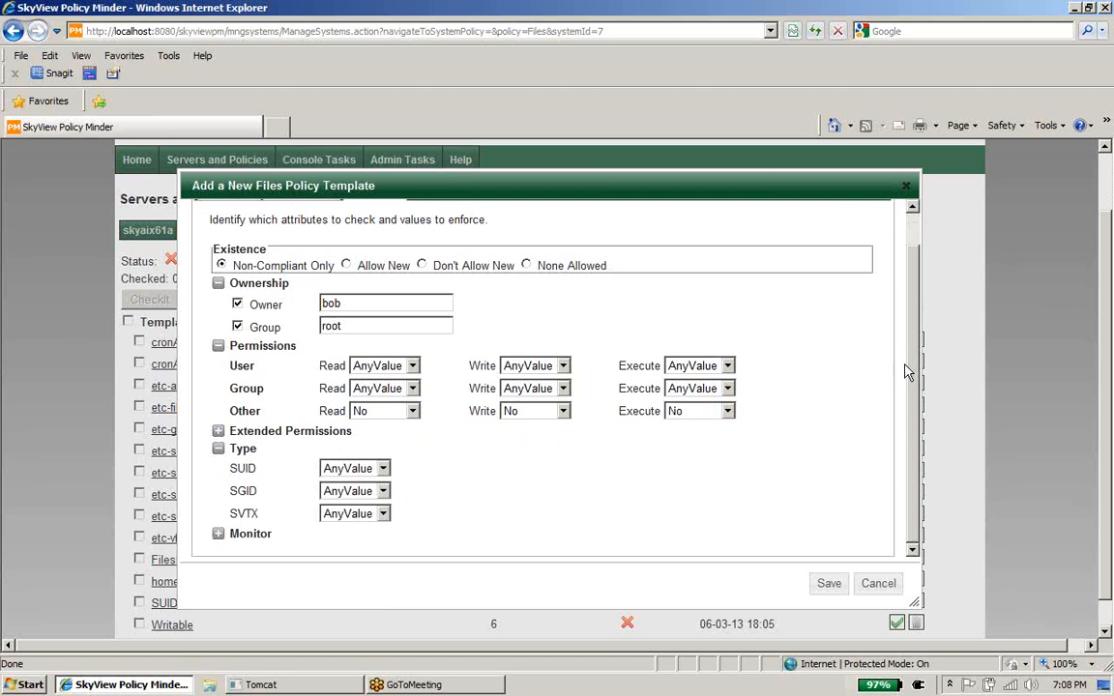
click(381, 469)
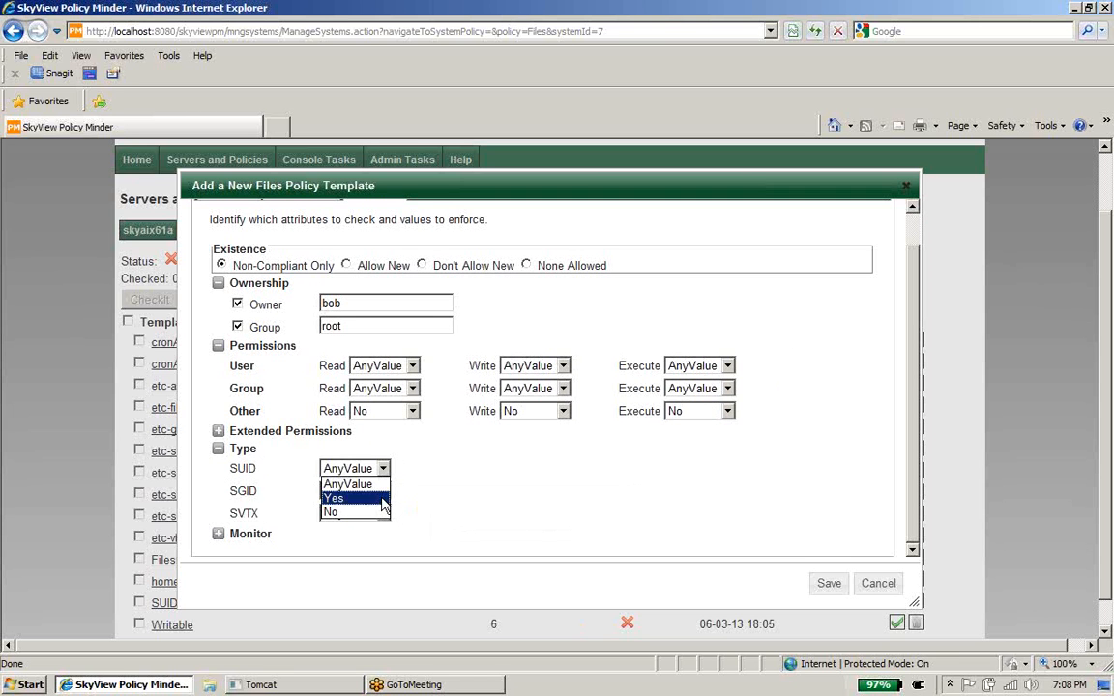
click(383, 499)
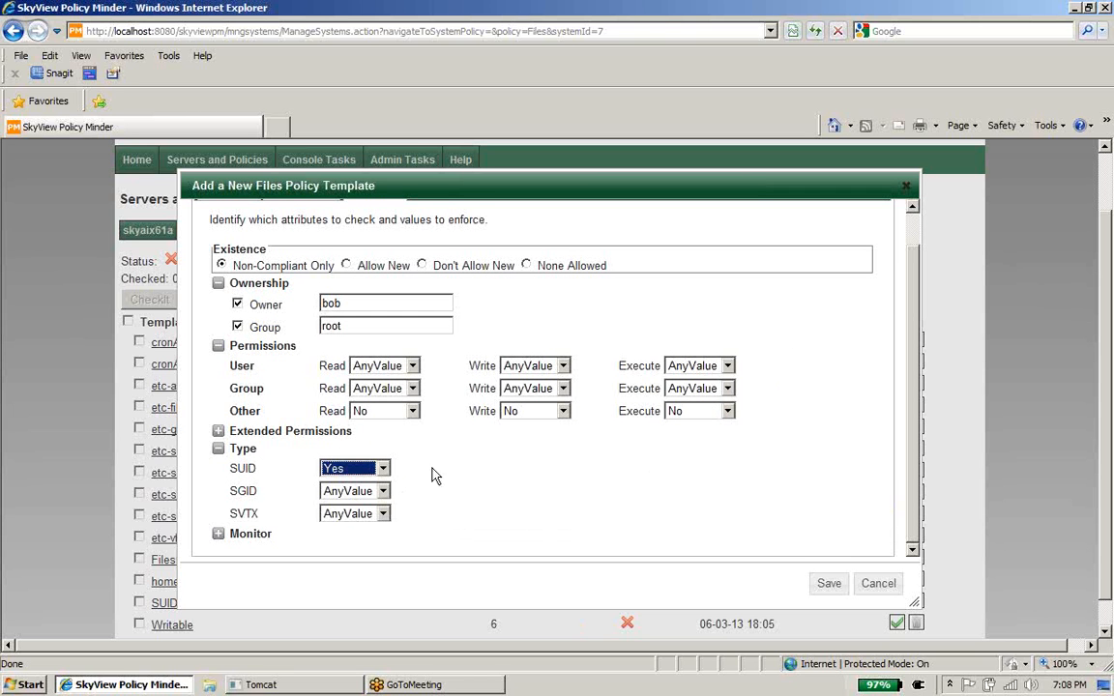
click(383, 469)
click(384, 515)
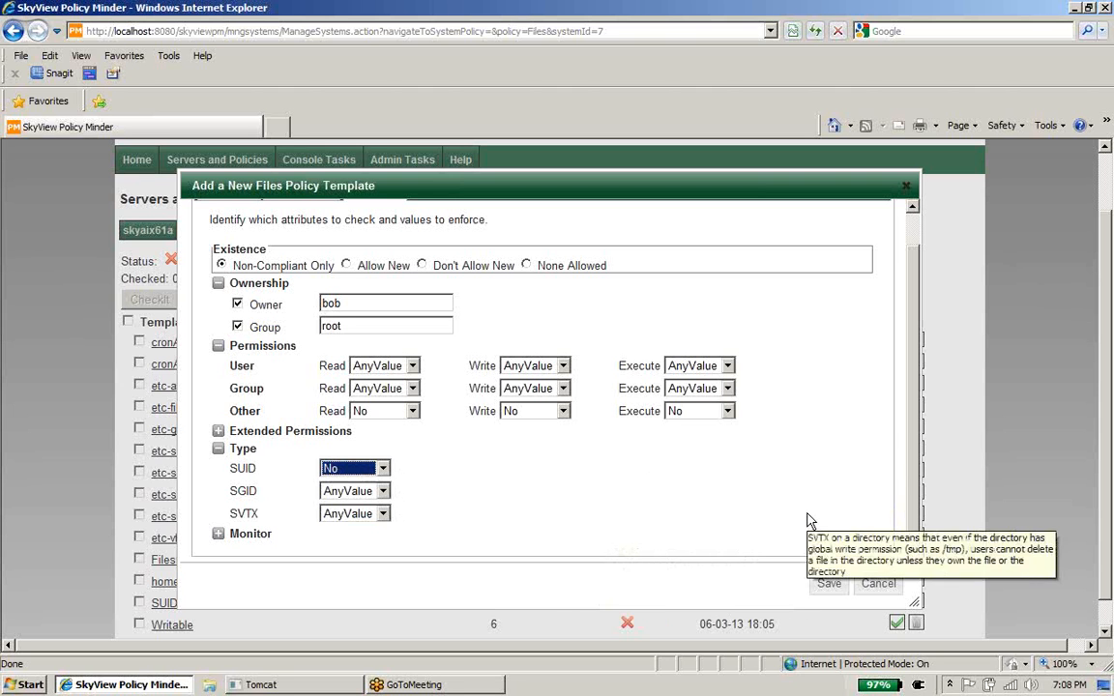
scroll(917, 399, up, 1)
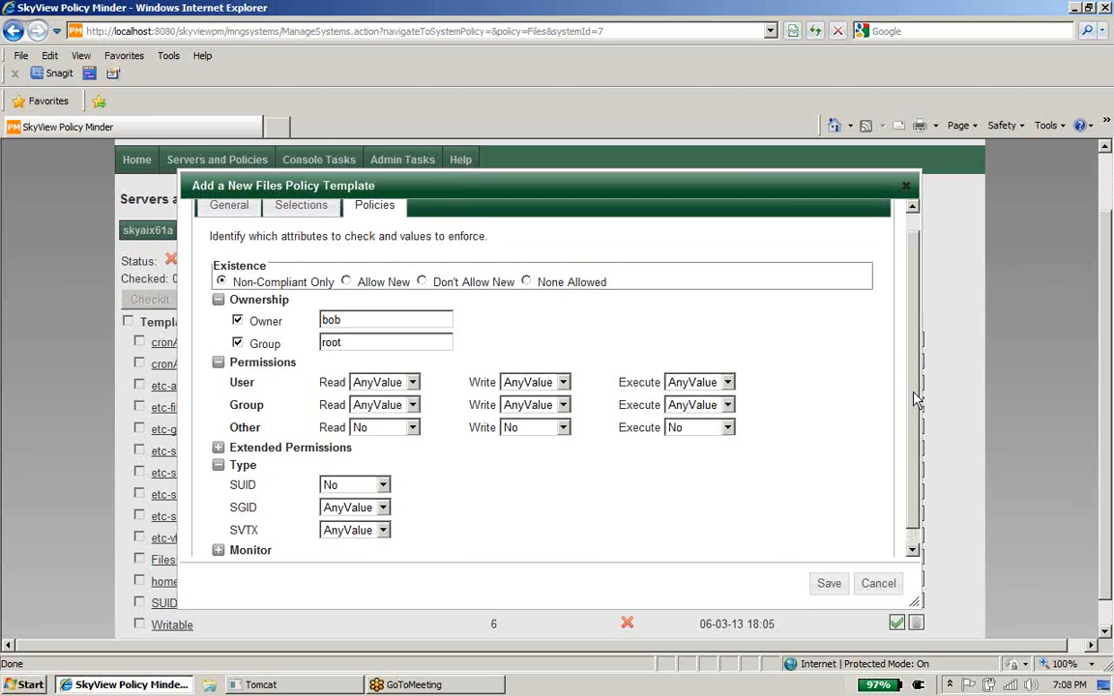
scroll(917, 400, up, 1)
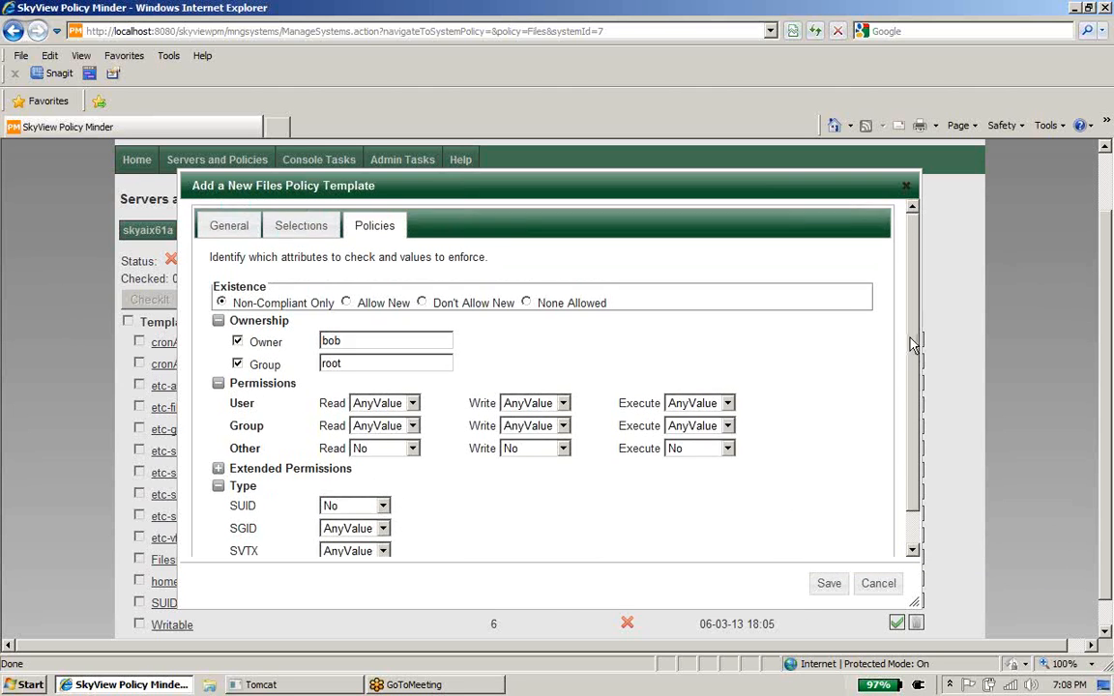
Step: Try selecting files by Attributes, with File and SUID both set to Yes
click(294, 232)
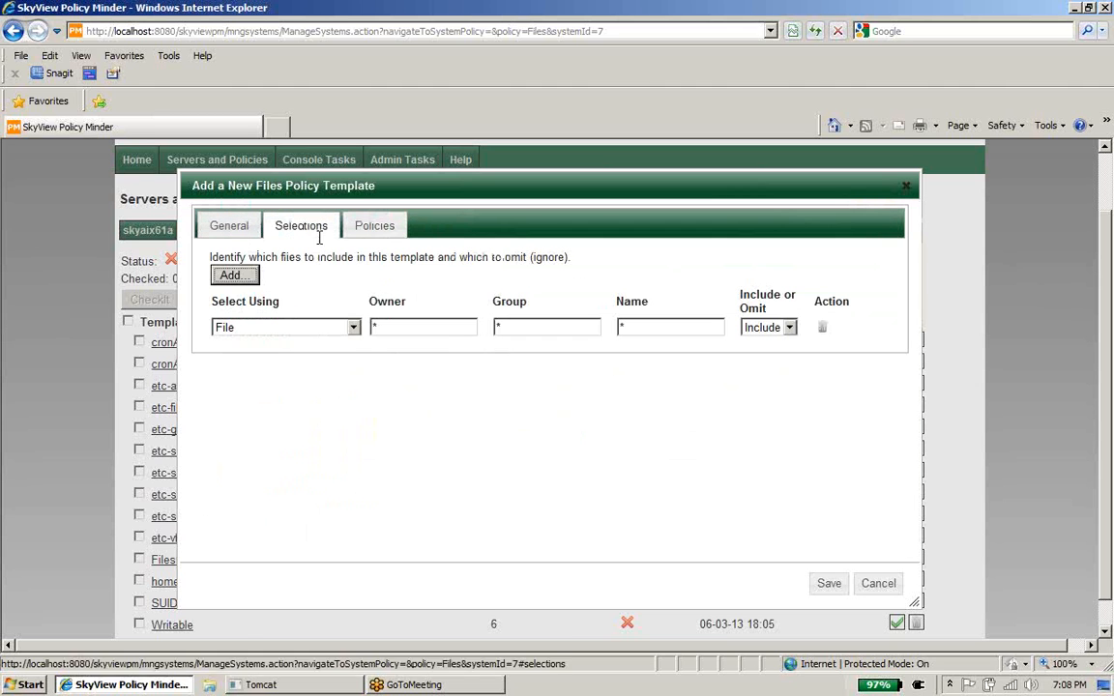
click(354, 328)
click(356, 371)
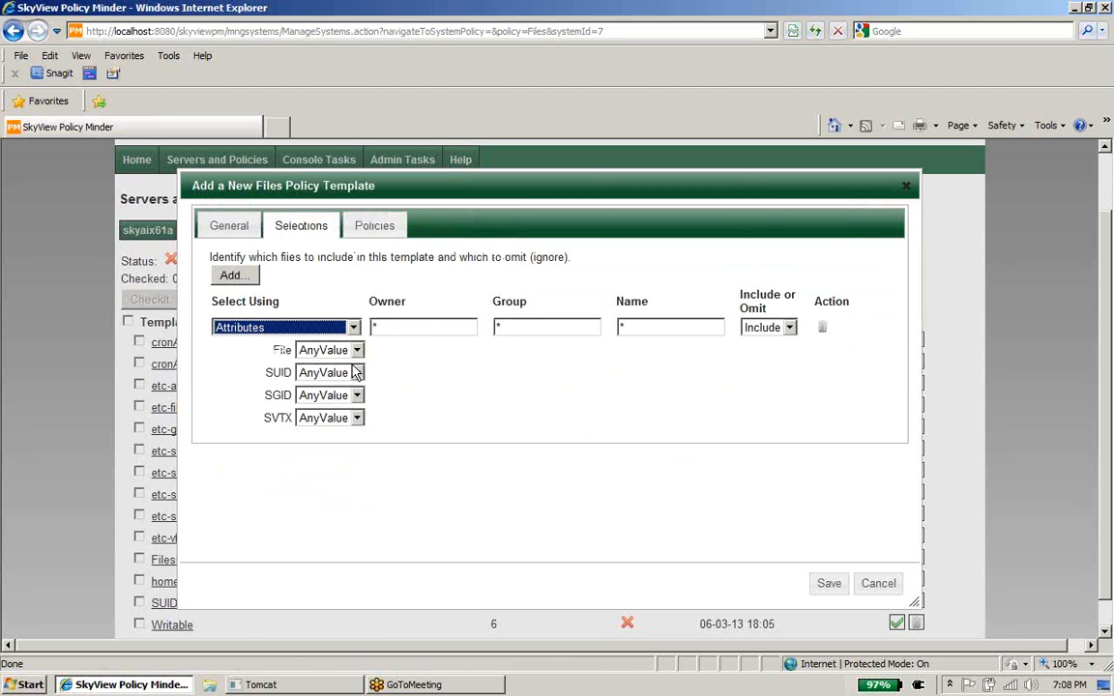
click(356, 350)
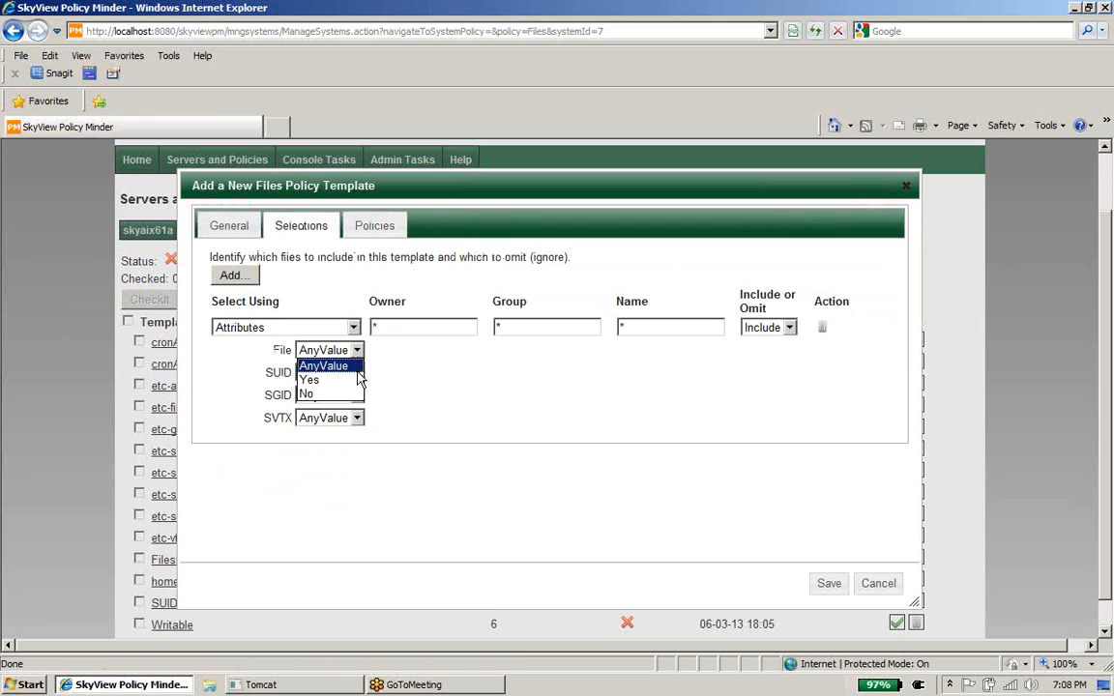
click(357, 370)
click(357, 352)
click(338, 379)
click(356, 372)
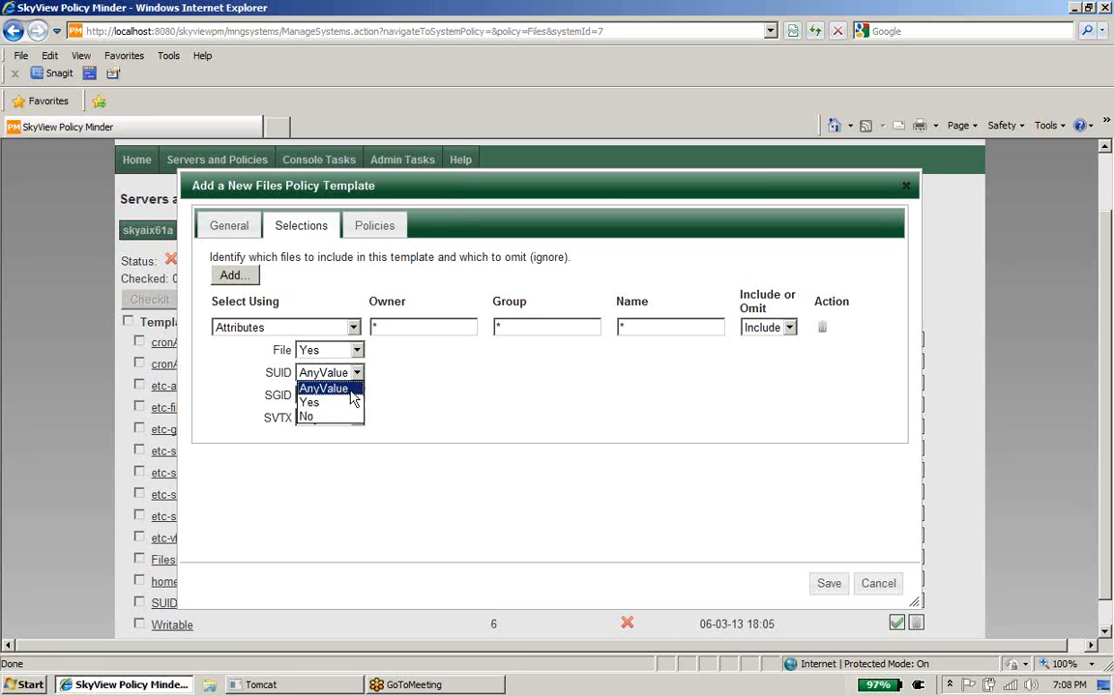
click(350, 403)
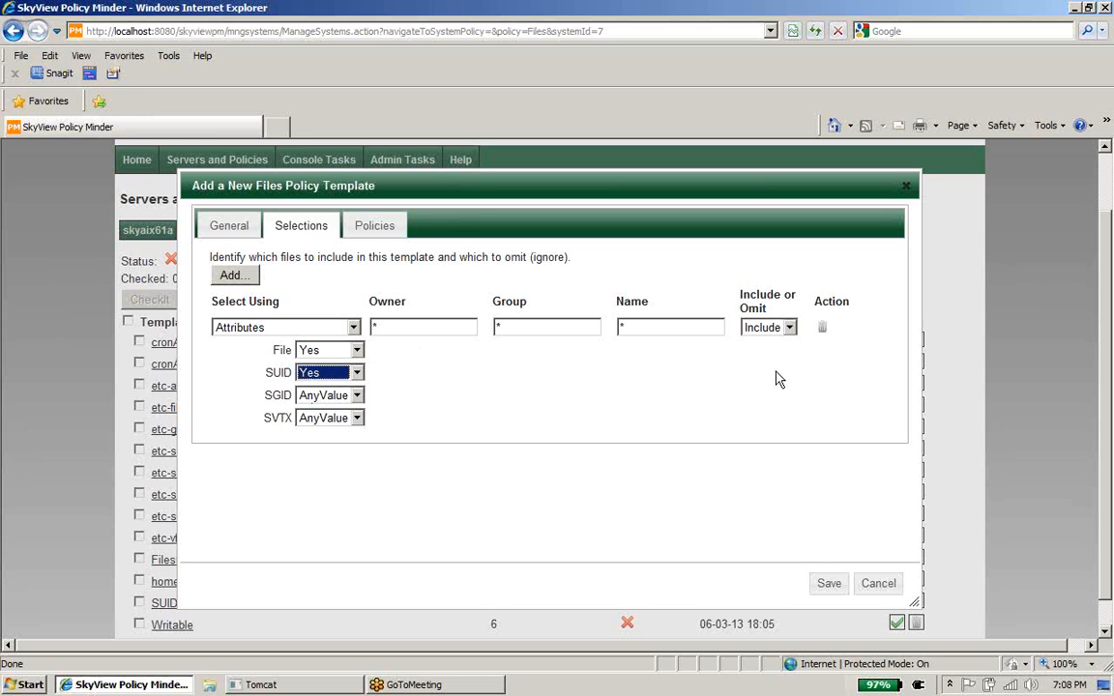
Step: Set existence to None Allowed and switch file selection back to File
click(354, 224)
click(527, 304)
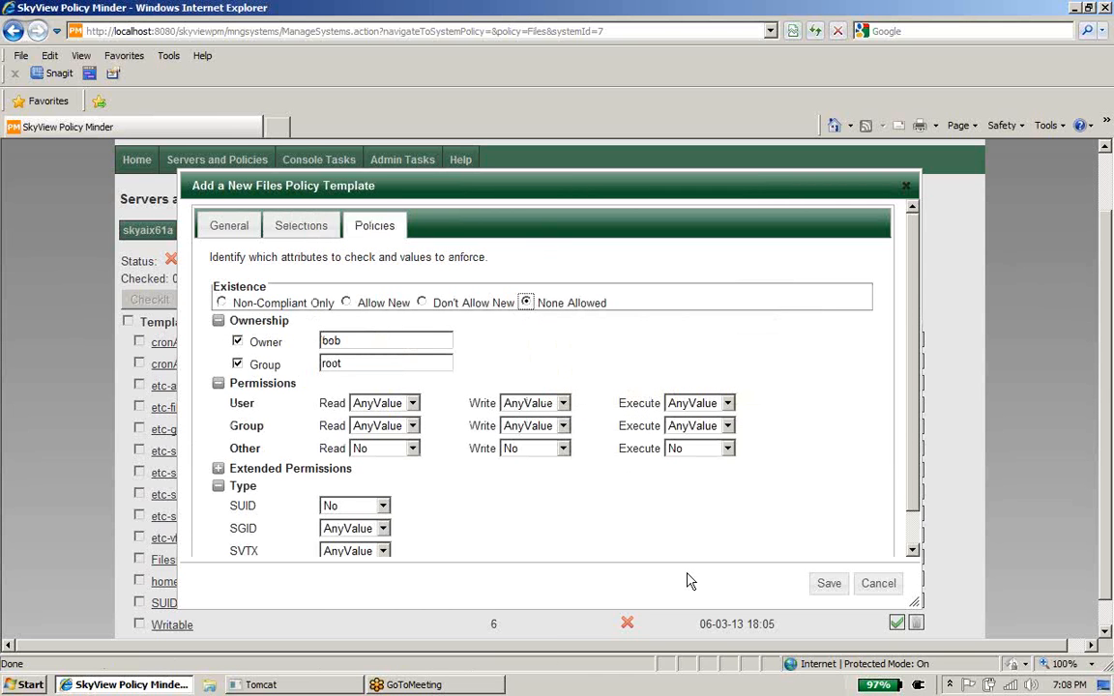
click(303, 225)
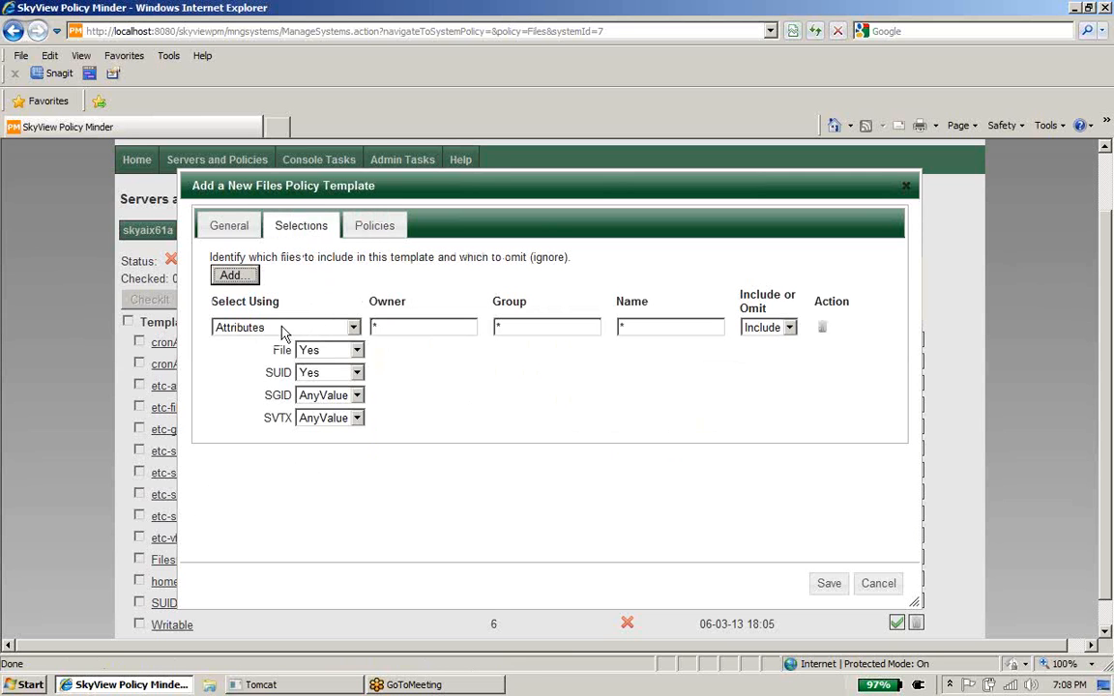
click(319, 327)
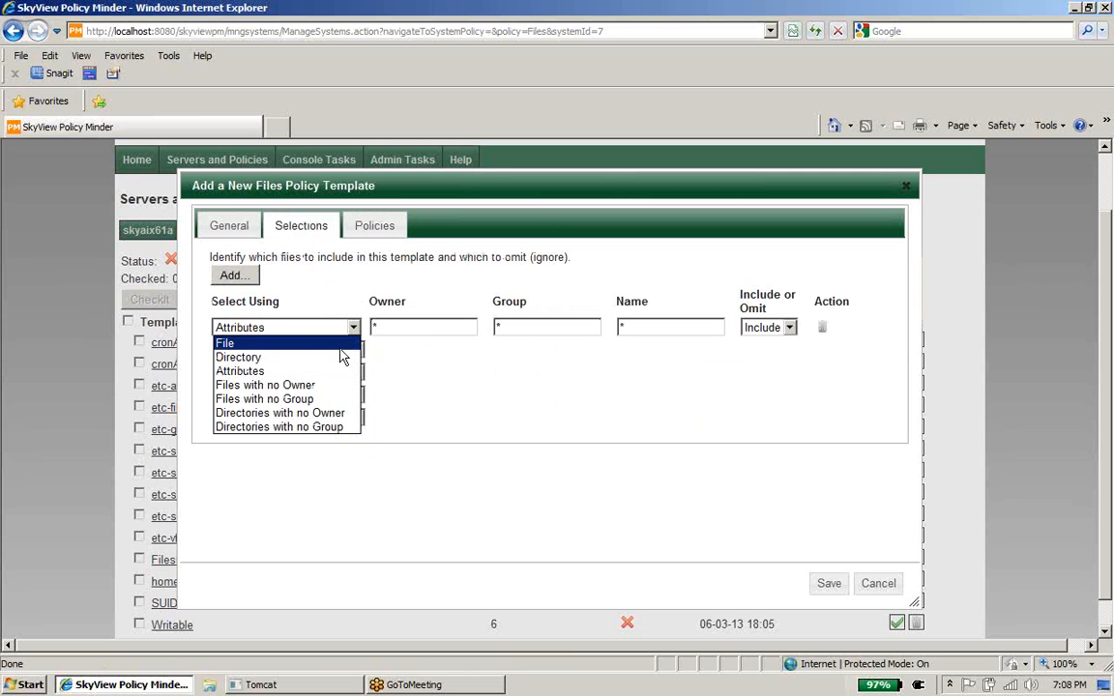
click(338, 345)
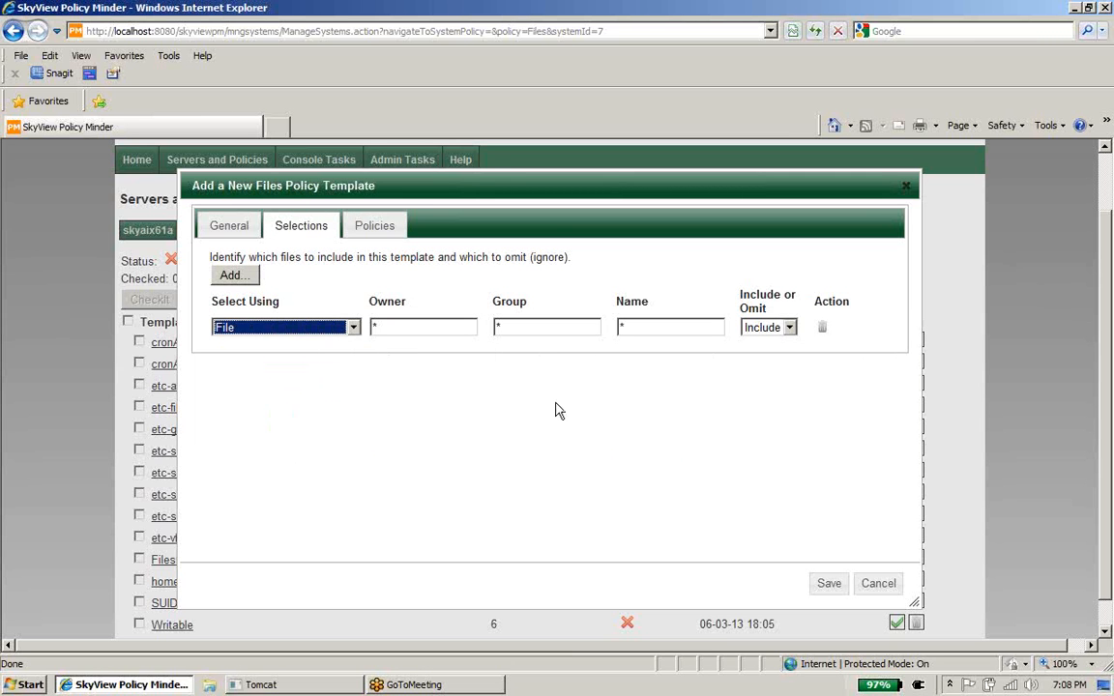
click(370, 238)
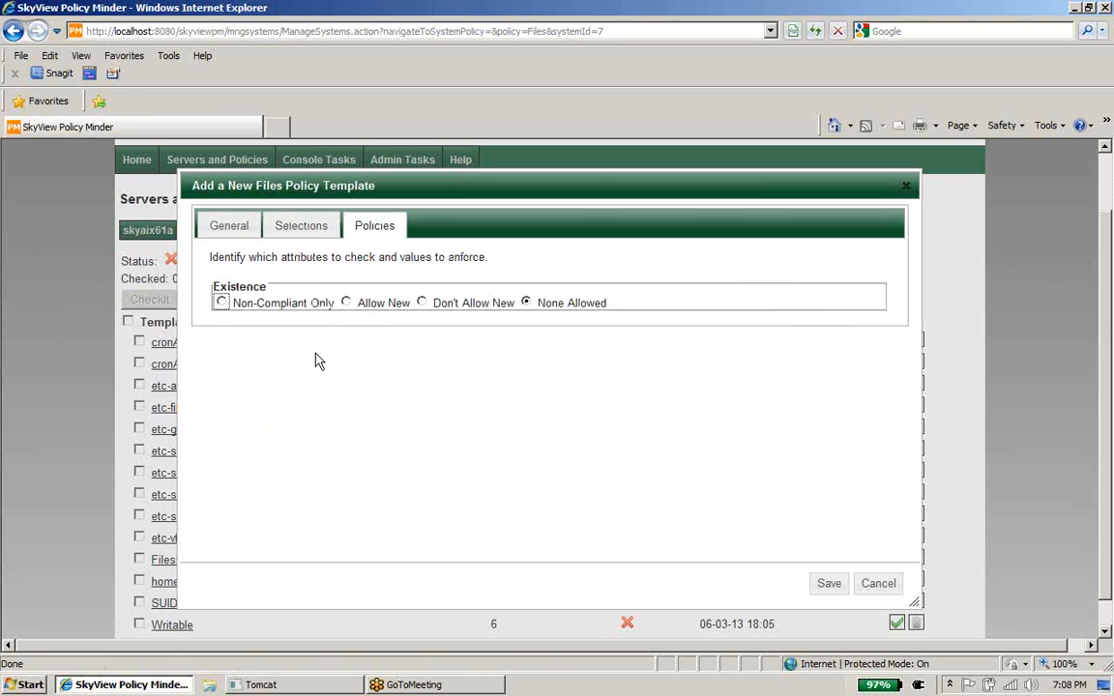
Step: Set existence to Non-Compliant Only and stop enforcing a specific owner and group
click(222, 303)
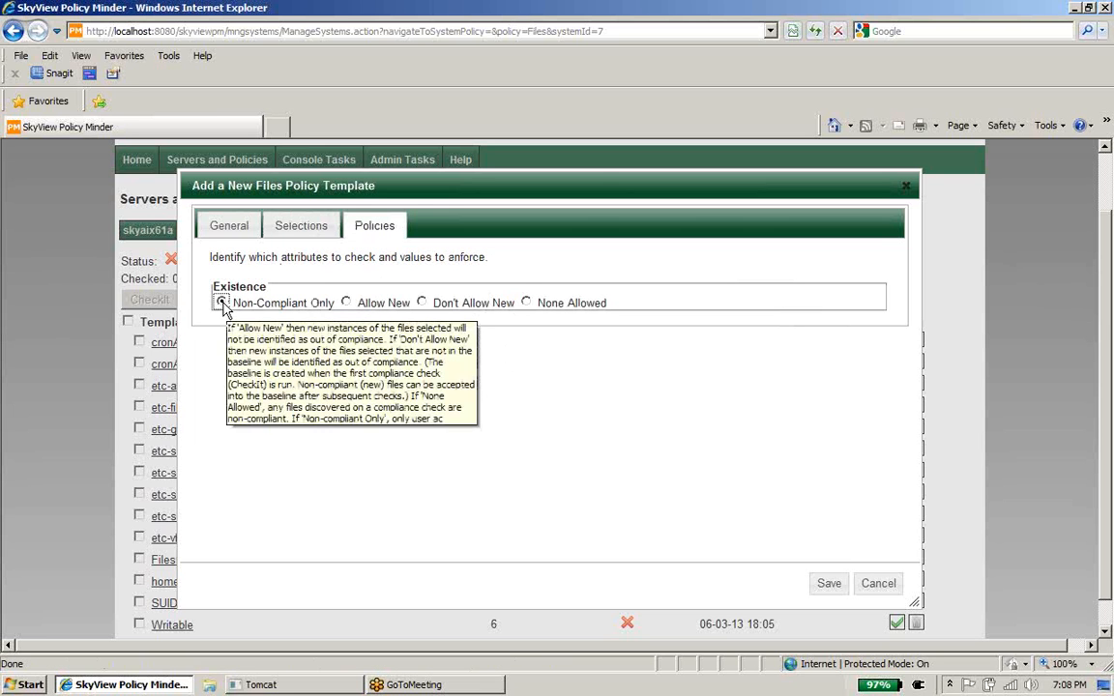
click(302, 226)
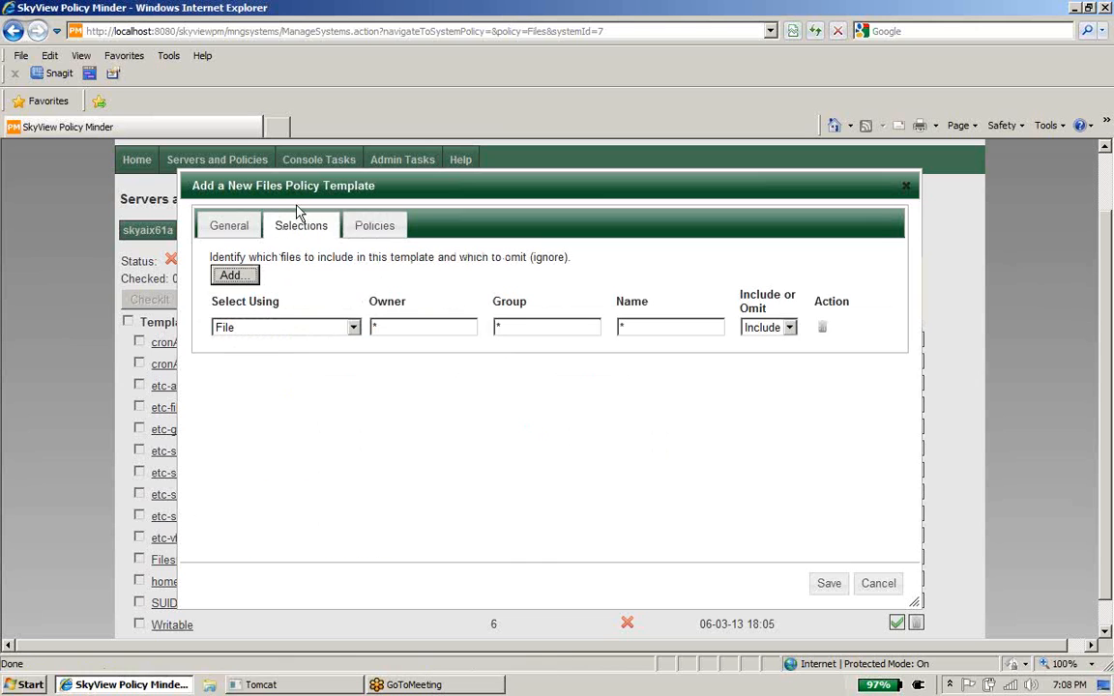
click(380, 229)
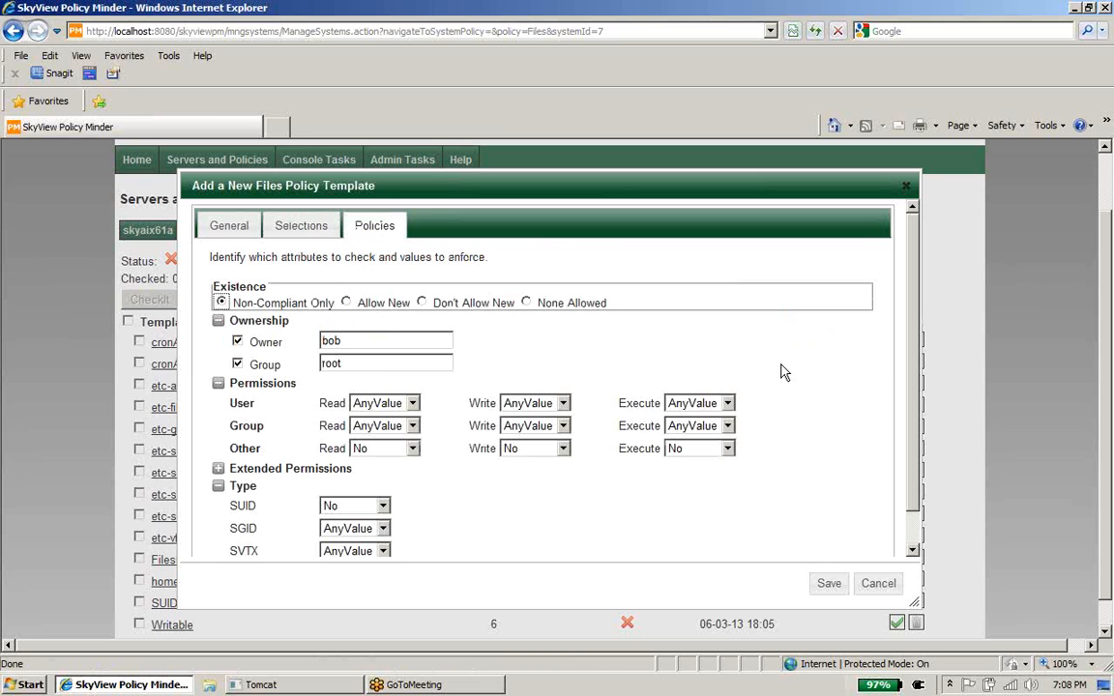
scroll(912, 283, down, 1)
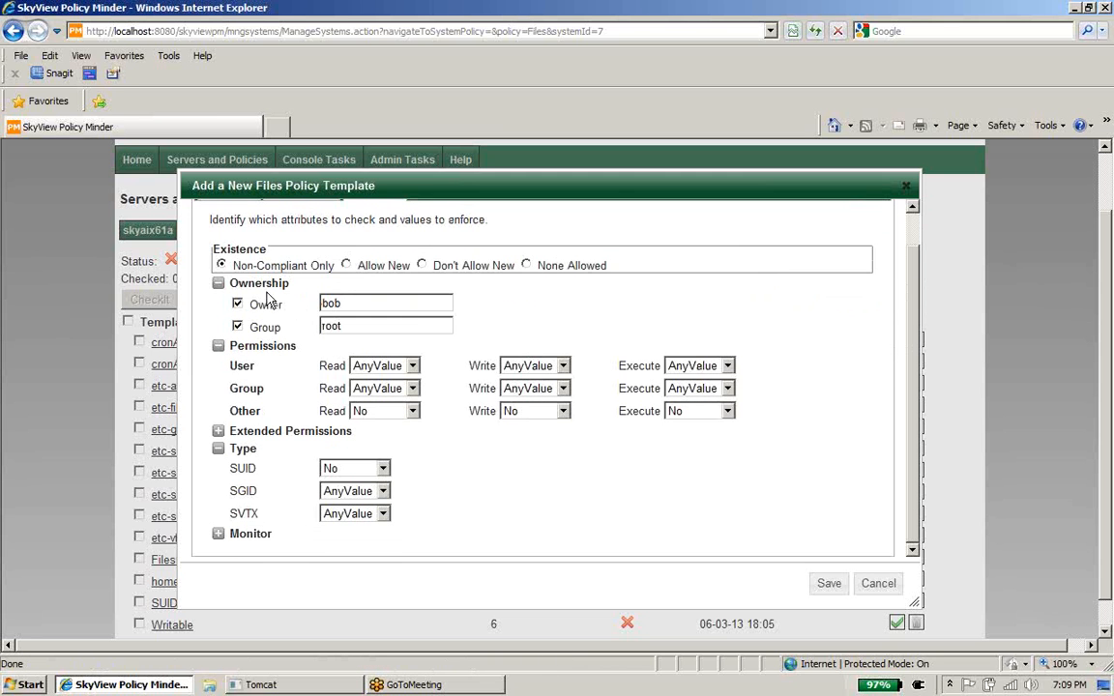
click(238, 305)
click(238, 326)
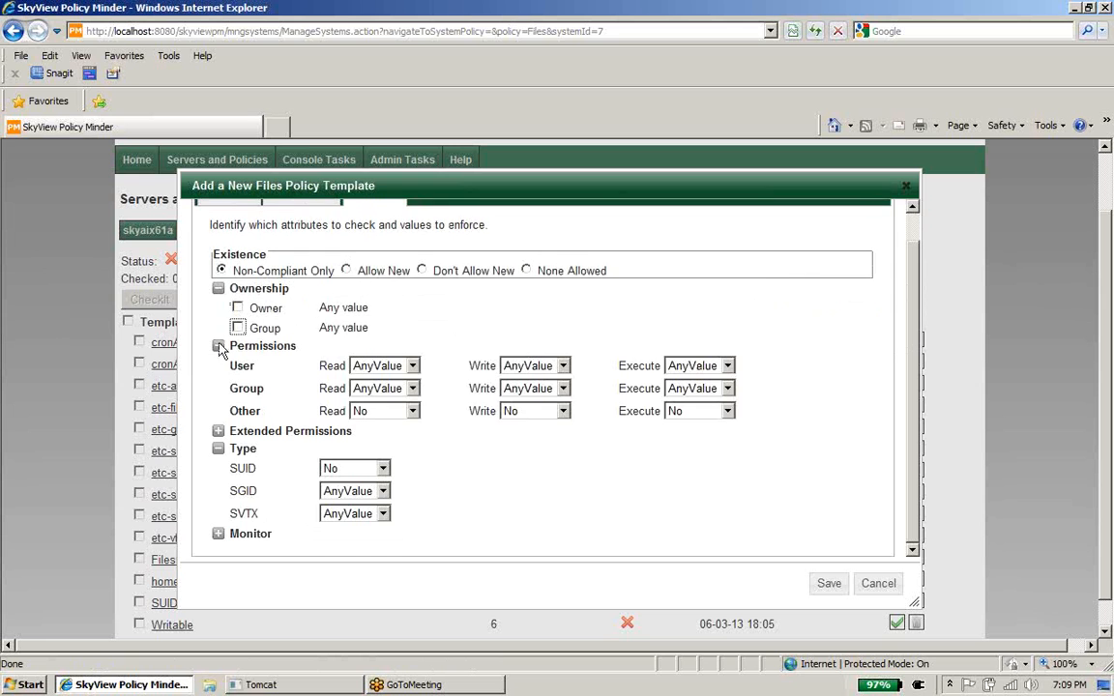
click(219, 346)
click(219, 498)
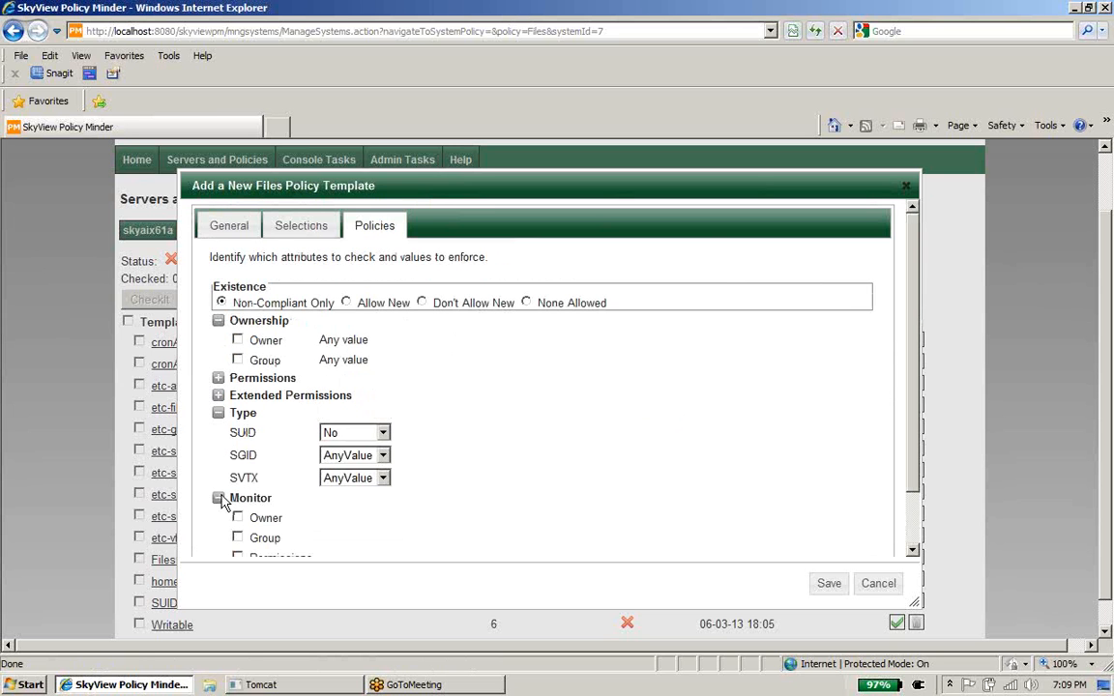
scroll(817, 263, down, 2)
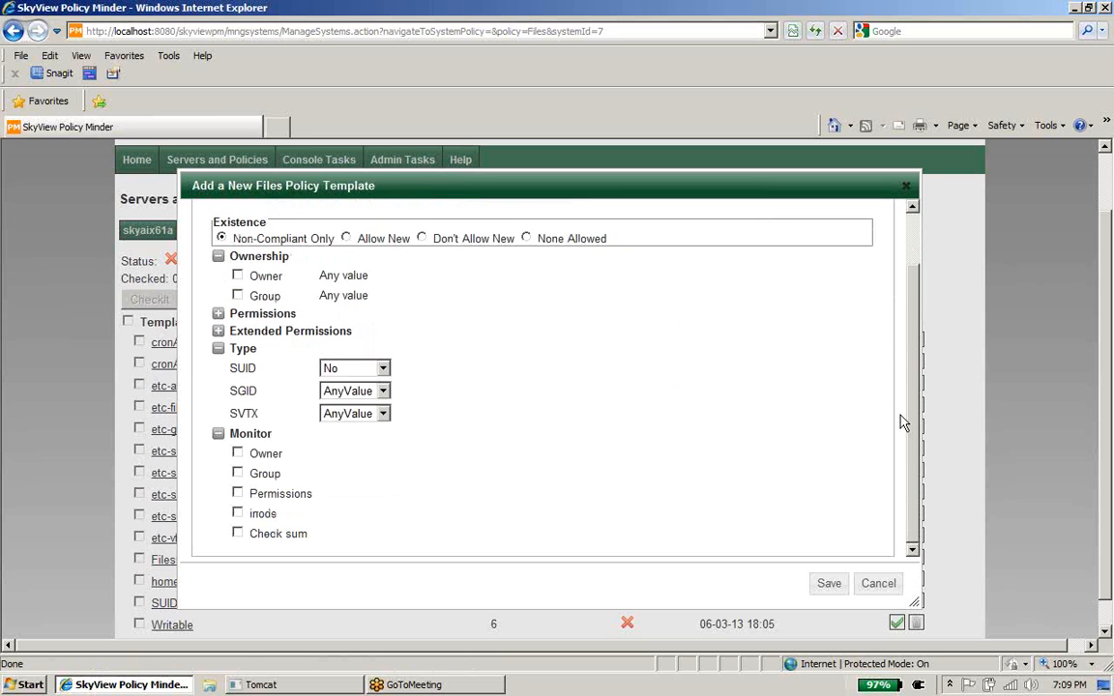
Step: Enable monitoring of owner, group, permissions, inode and check sum changes
click(238, 454)
click(238, 473)
click(238, 494)
click(238, 513)
click(238, 533)
Step: Cancel the new template and review etc-audit's selections and permissions (user rwx, group r-x, other read)
click(883, 585)
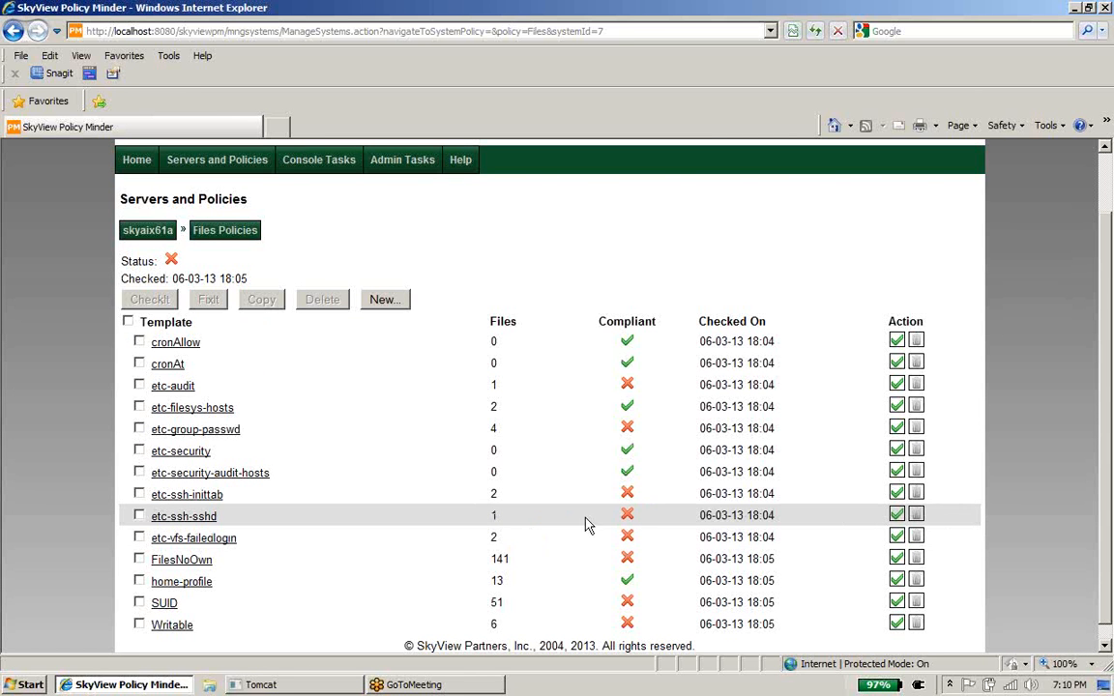
click(178, 385)
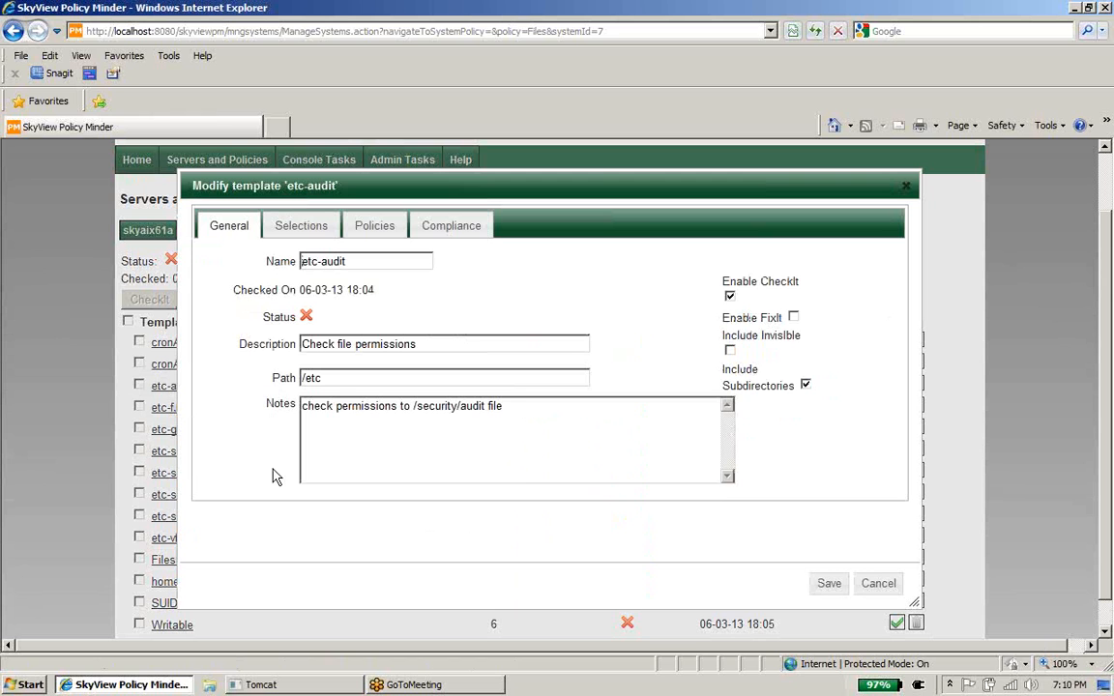
click(319, 228)
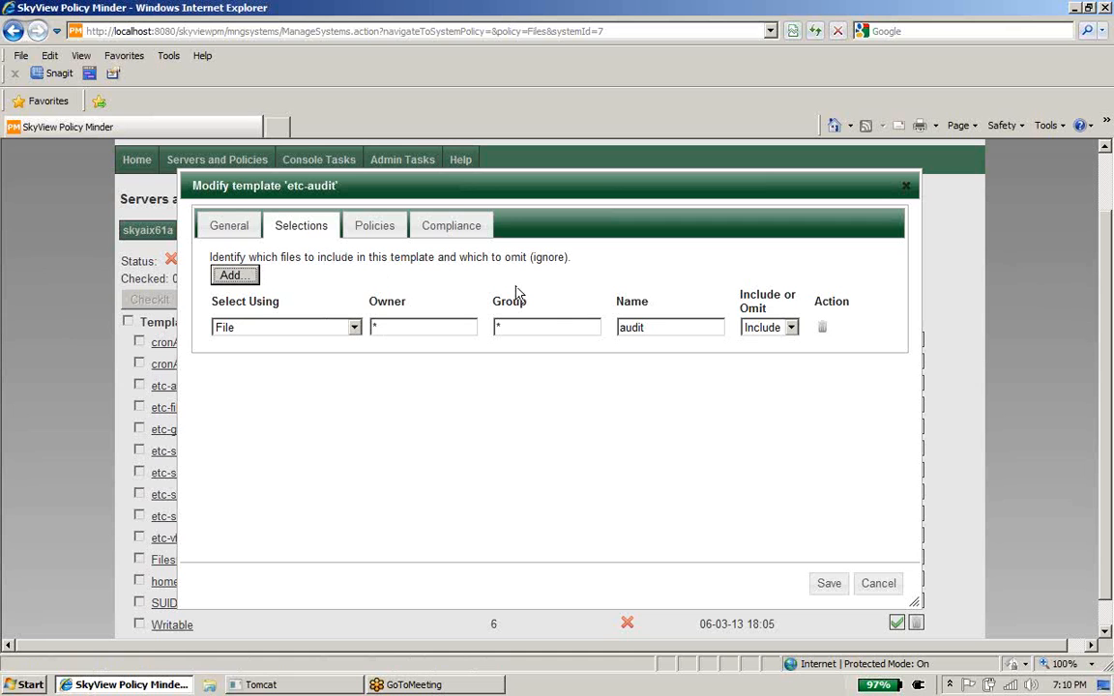
click(384, 238)
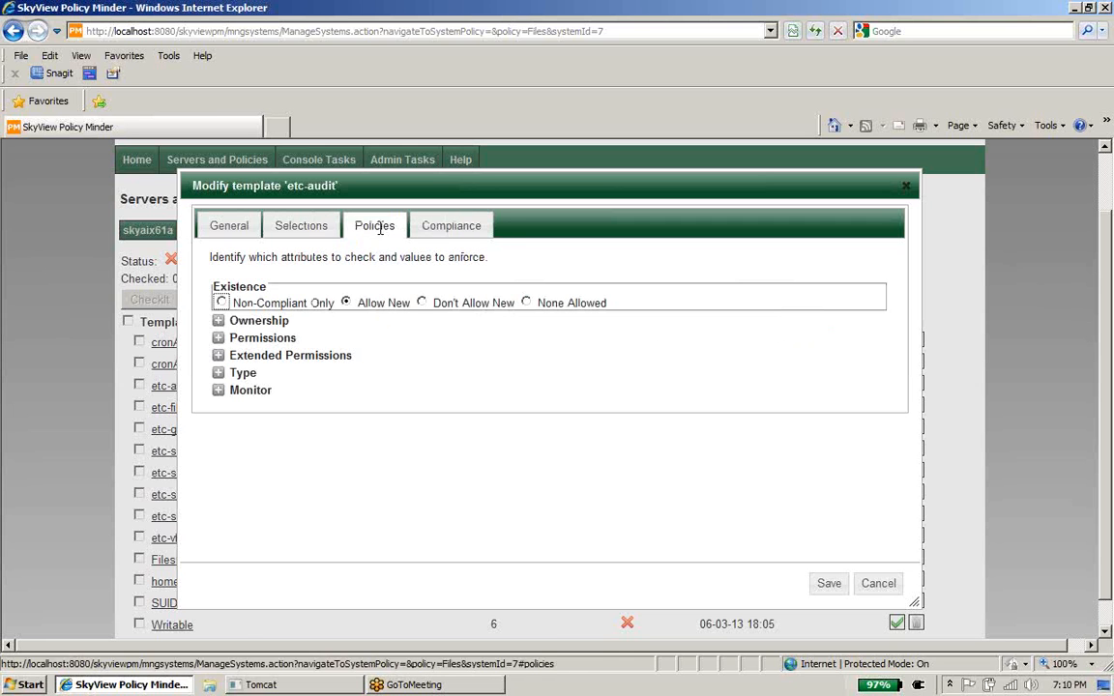
click(219, 338)
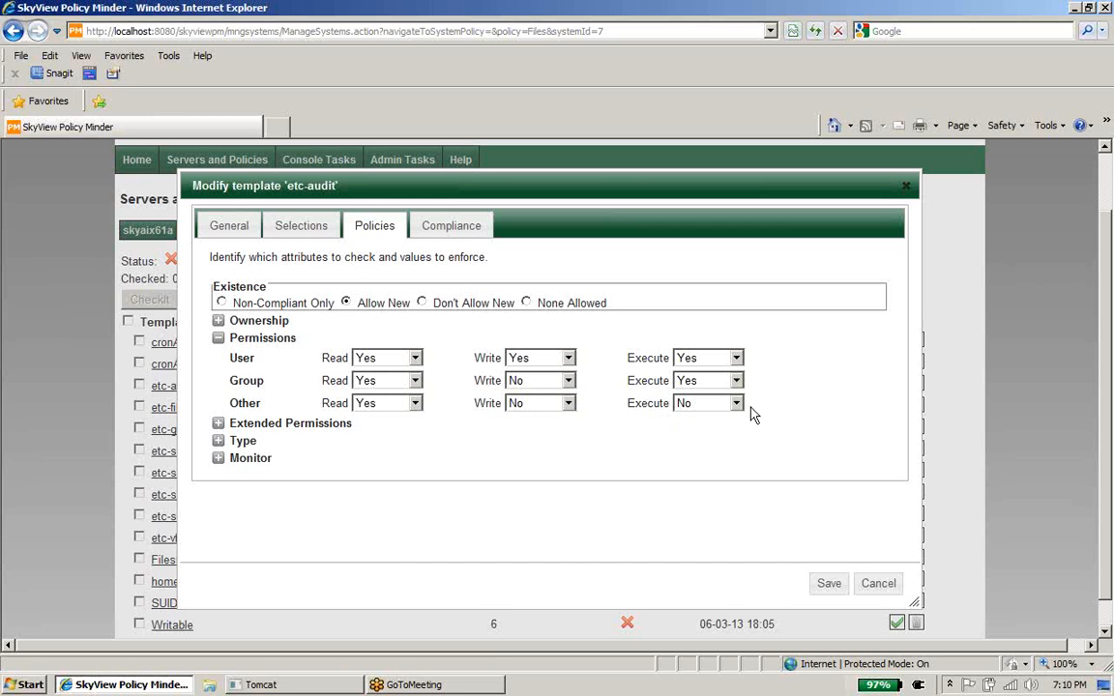
Step: Check the audit file's compliance details for etc-audit, then return to its General settings
click(440, 231)
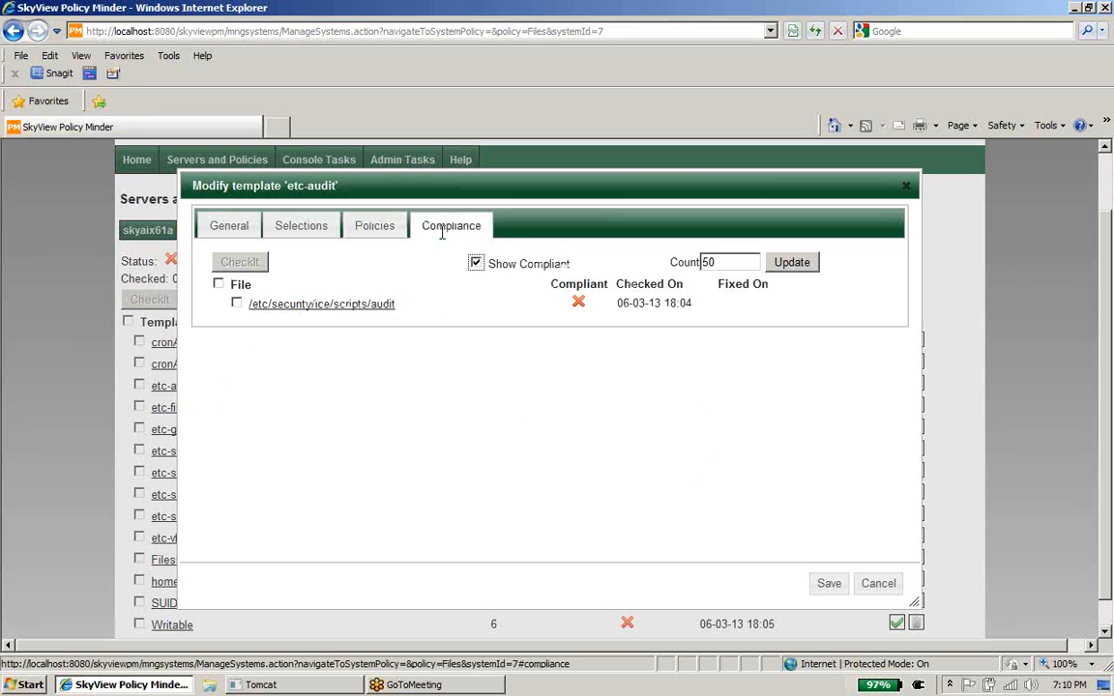
click(345, 305)
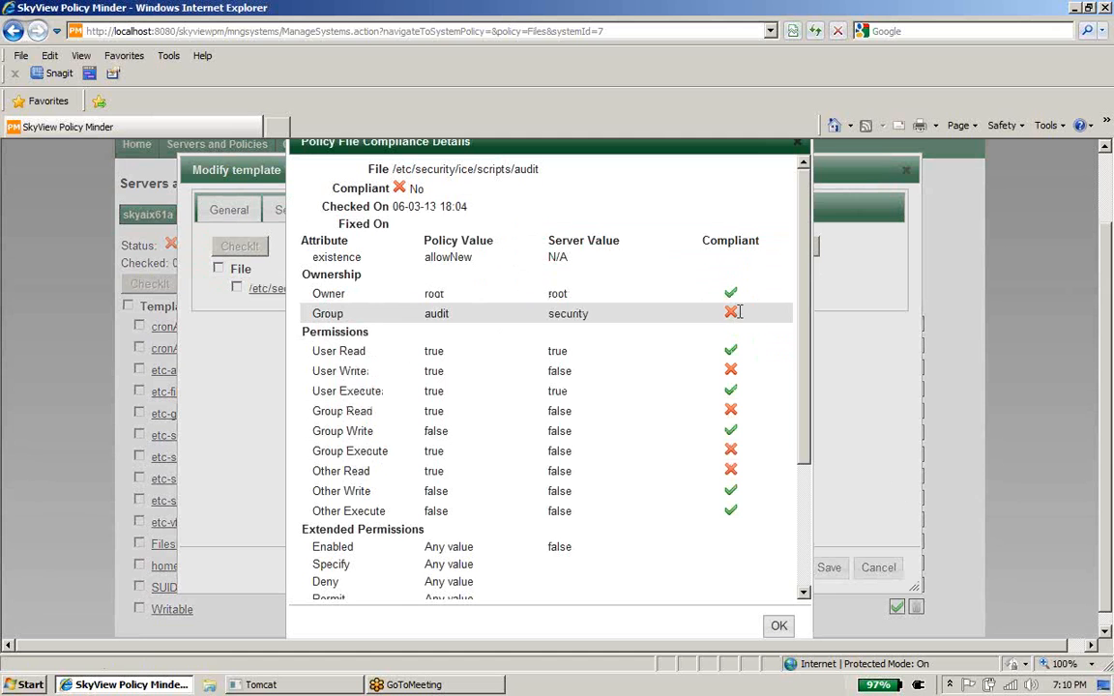
click(782, 628)
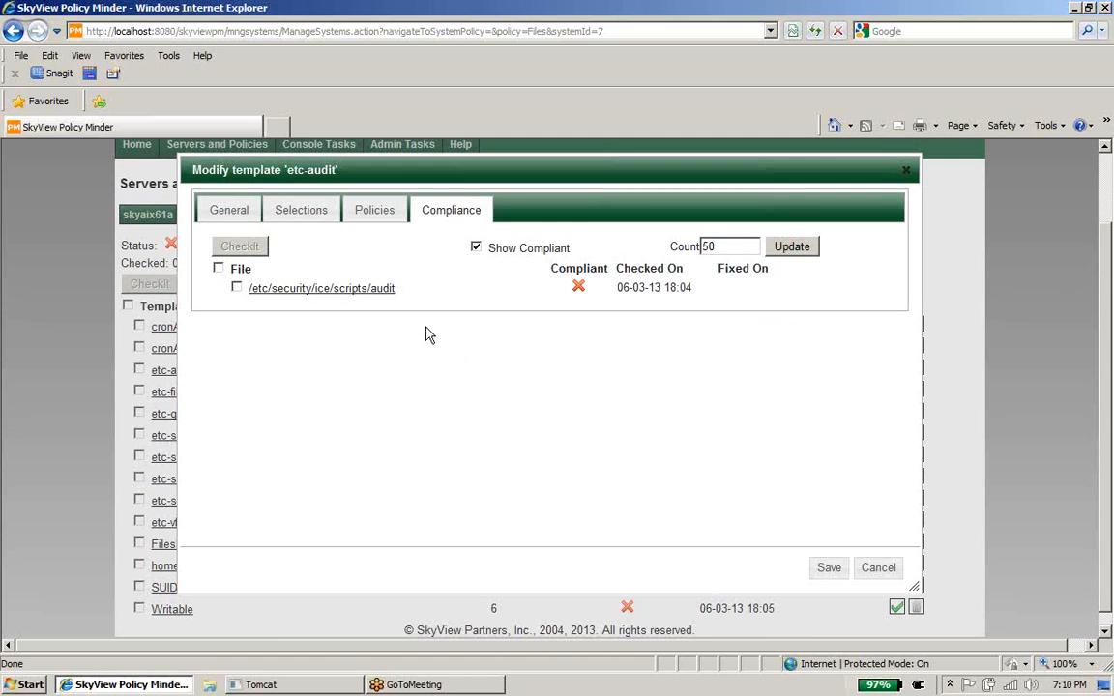
click(230, 205)
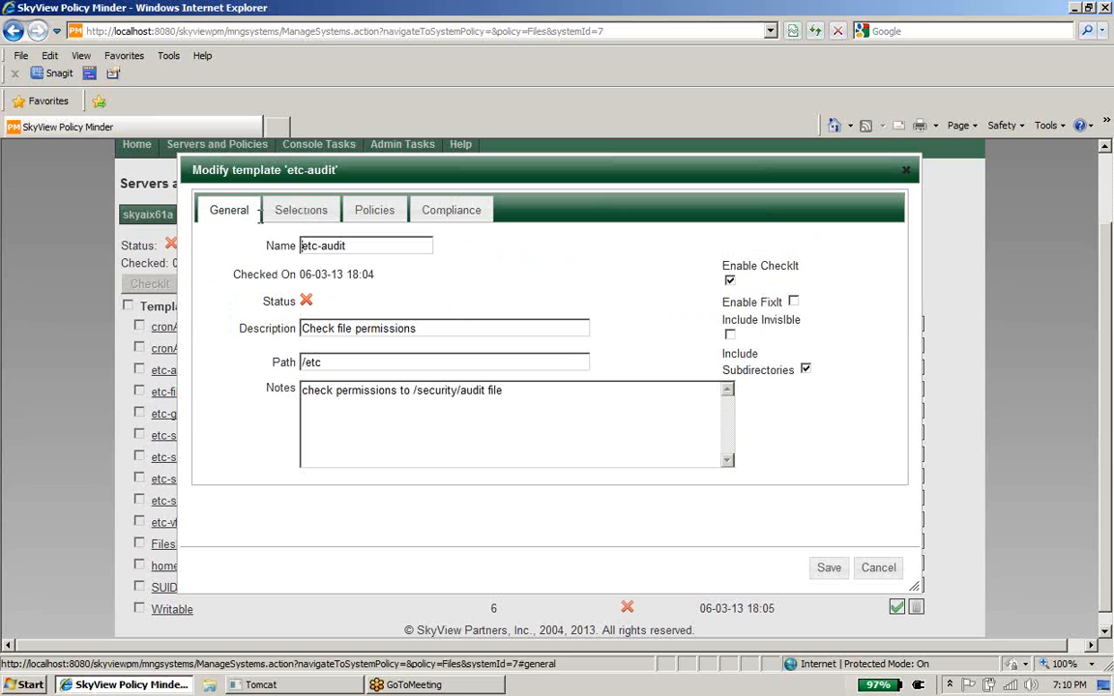
Step: Enable FixIt on the etc-audit template and save it
click(794, 303)
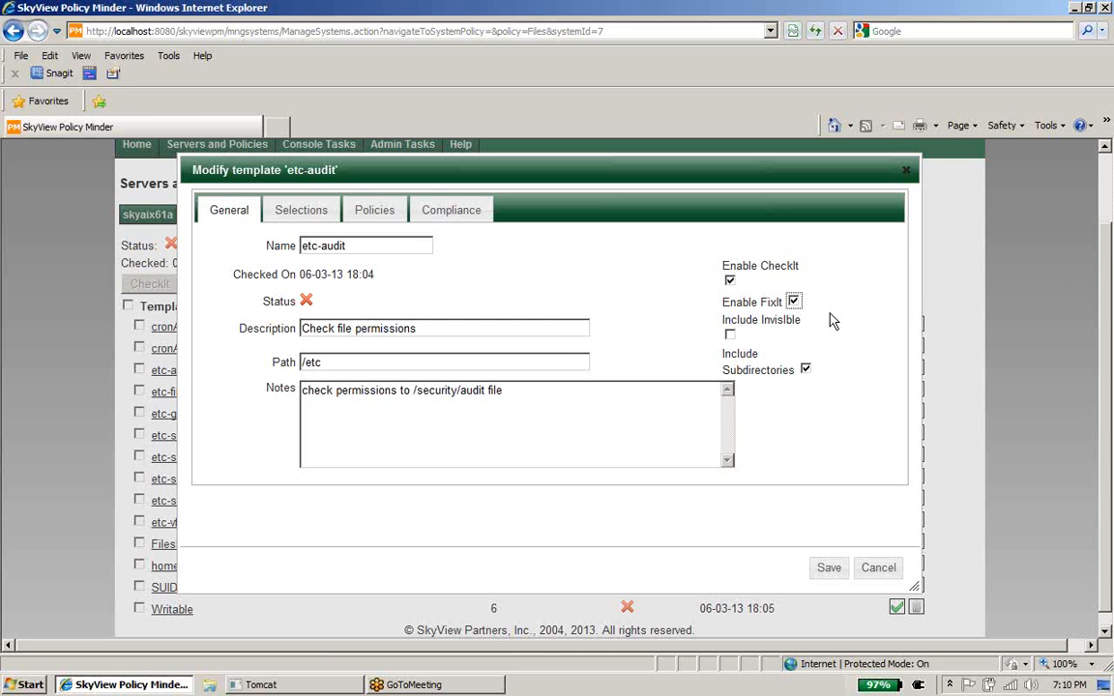
click(868, 570)
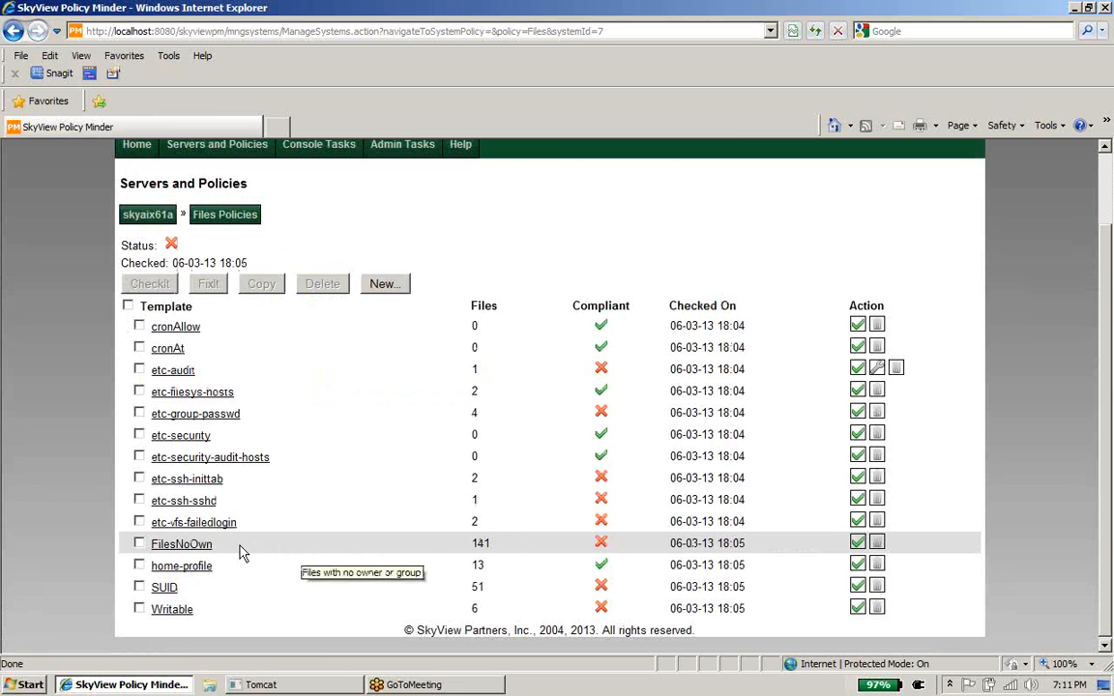
click(174, 610)
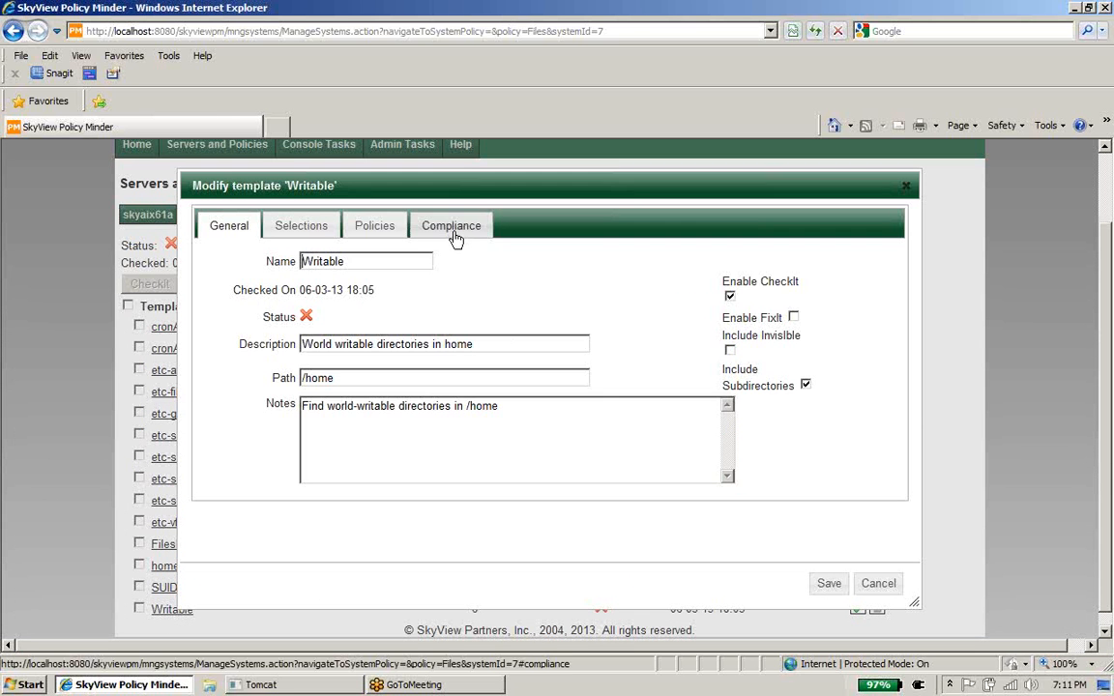
click(452, 228)
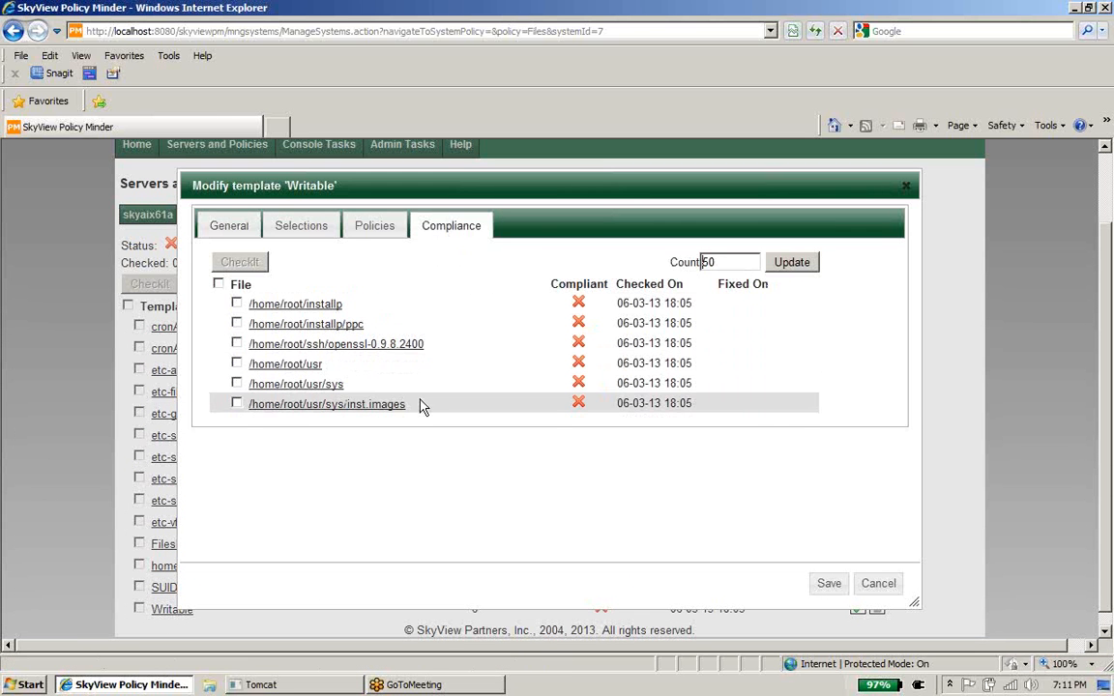
click(834, 580)
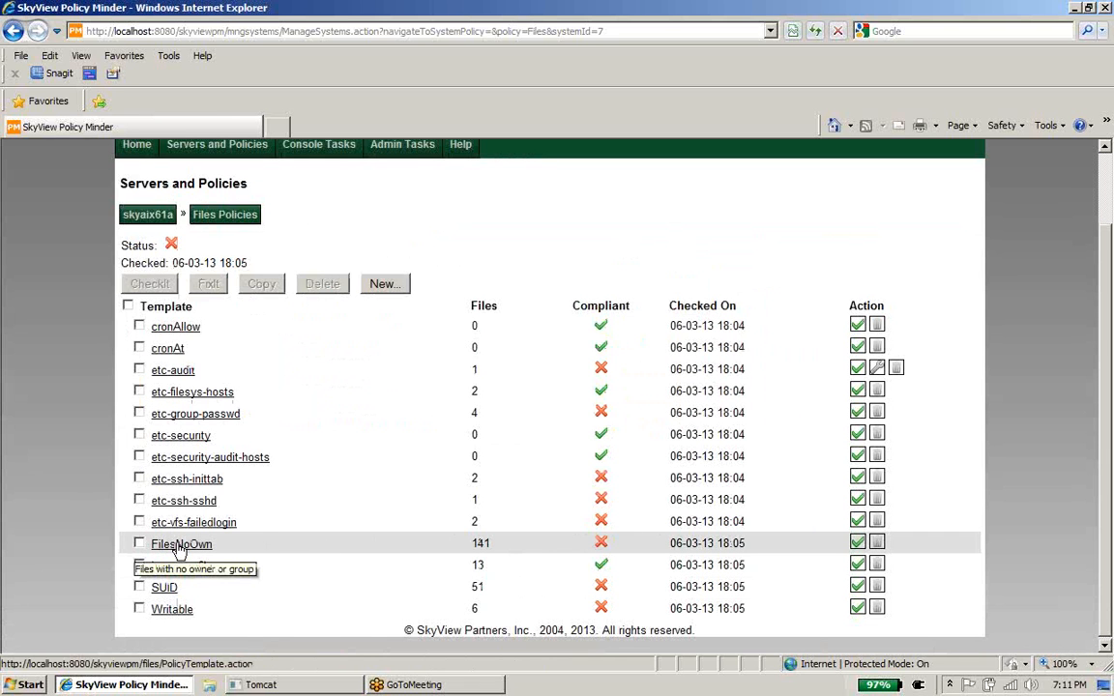
click(179, 545)
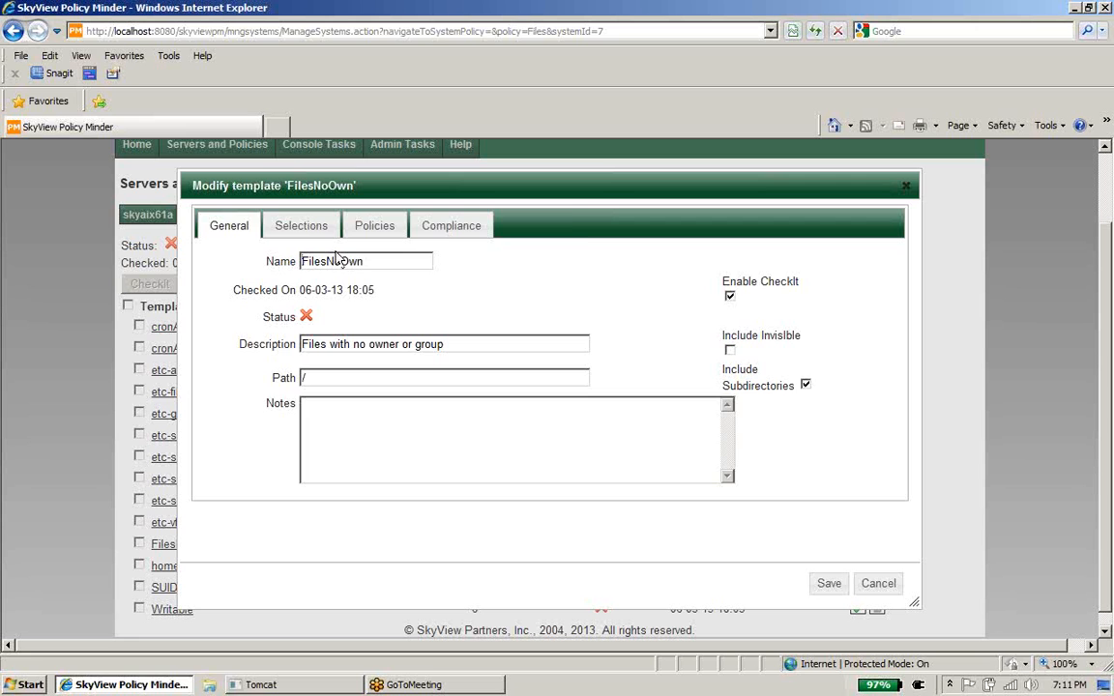
click(293, 225)
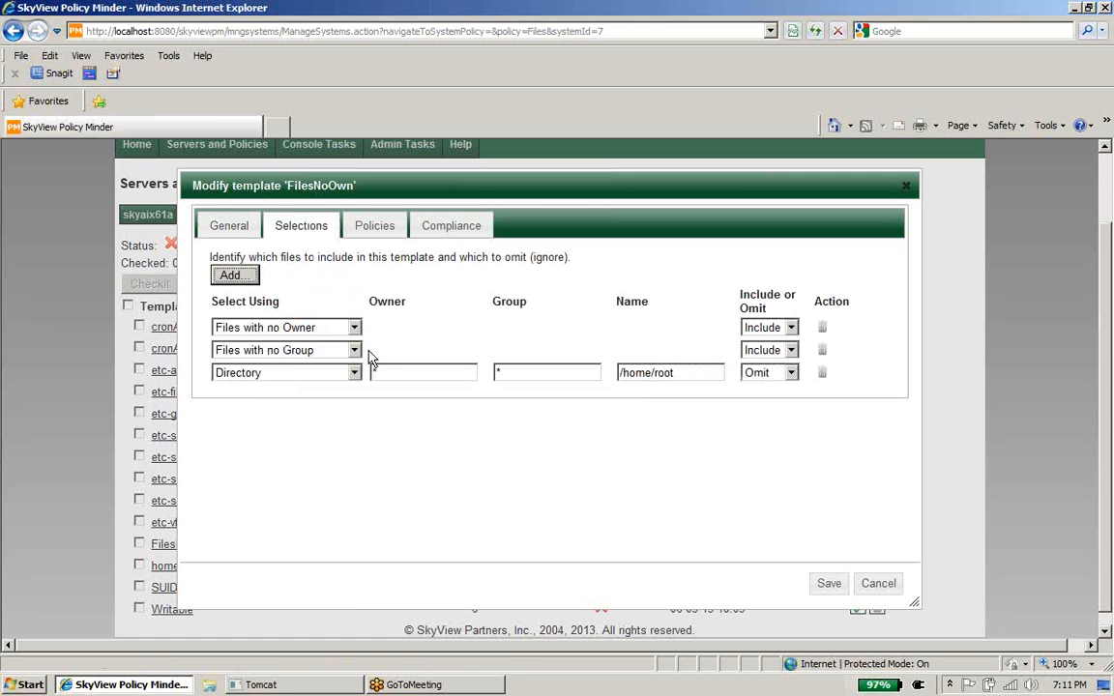
click(456, 230)
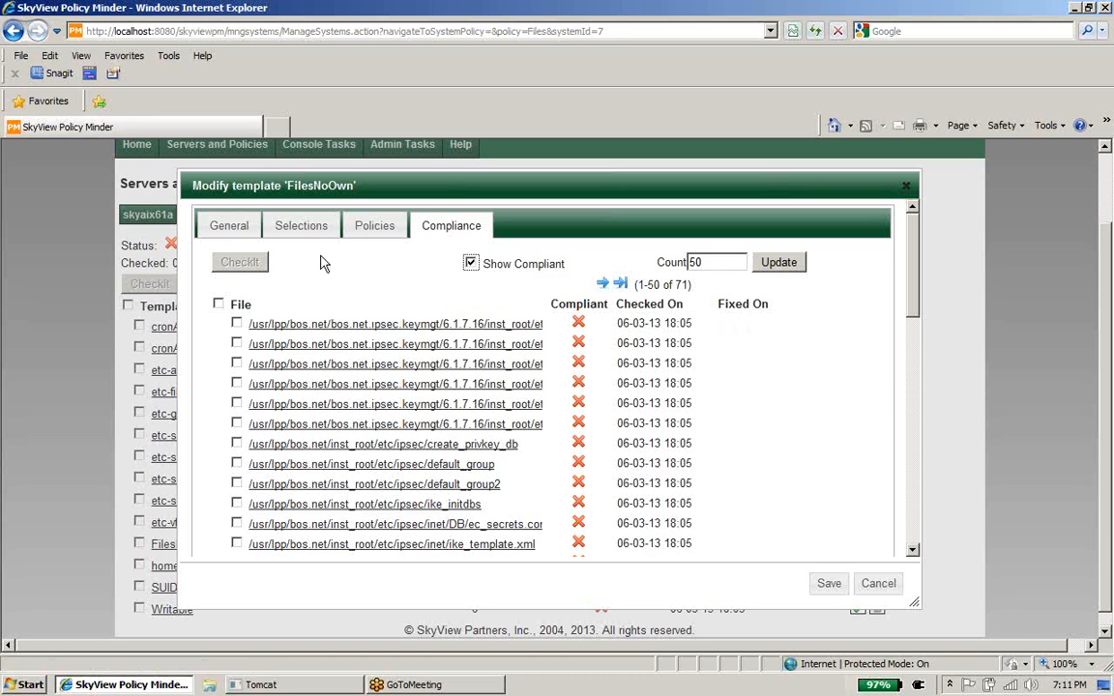
click(876, 584)
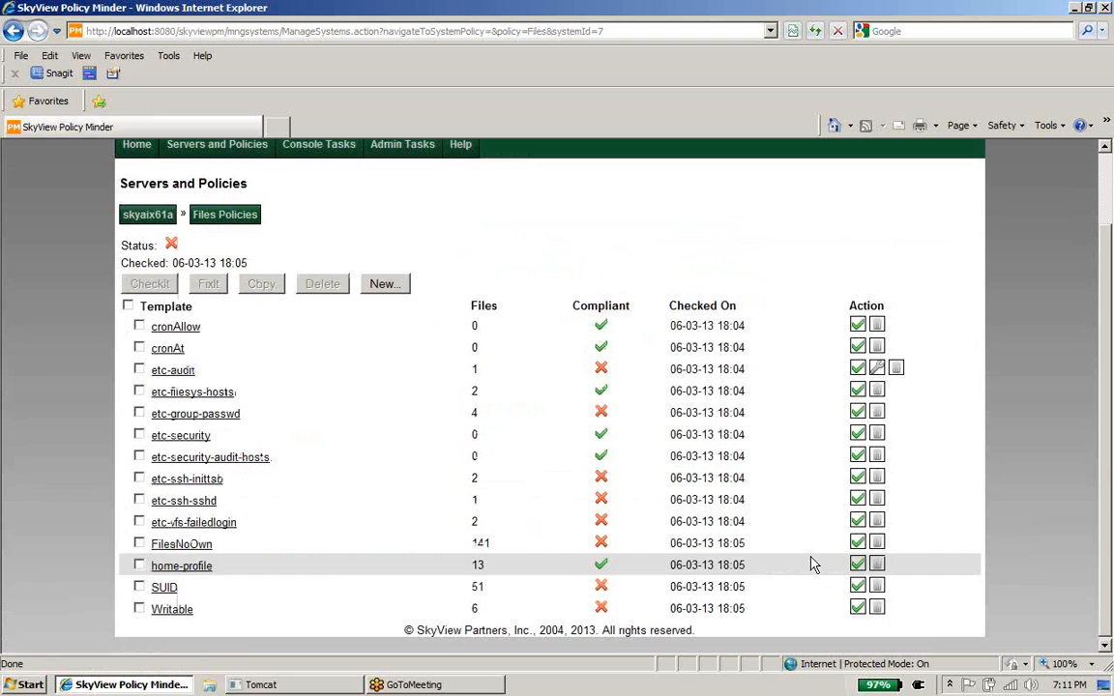
Step: Inspect the SUID template's Selections, Policies and Compliance tabs, cancel, and bring up Admin Tasks
click(163, 587)
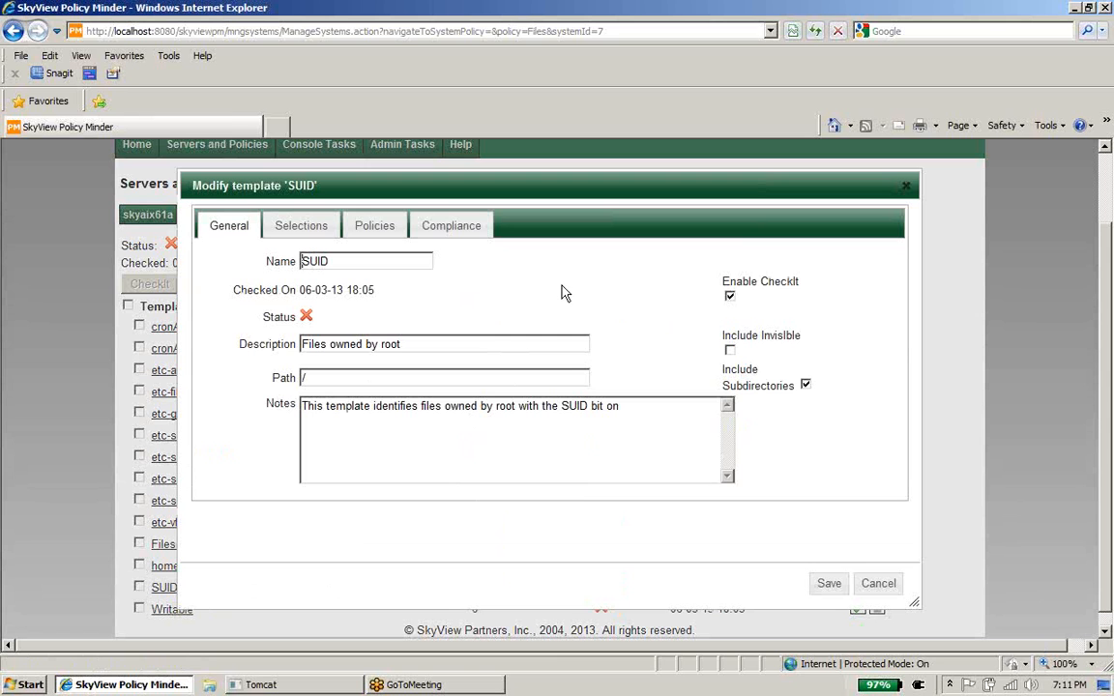
click(314, 236)
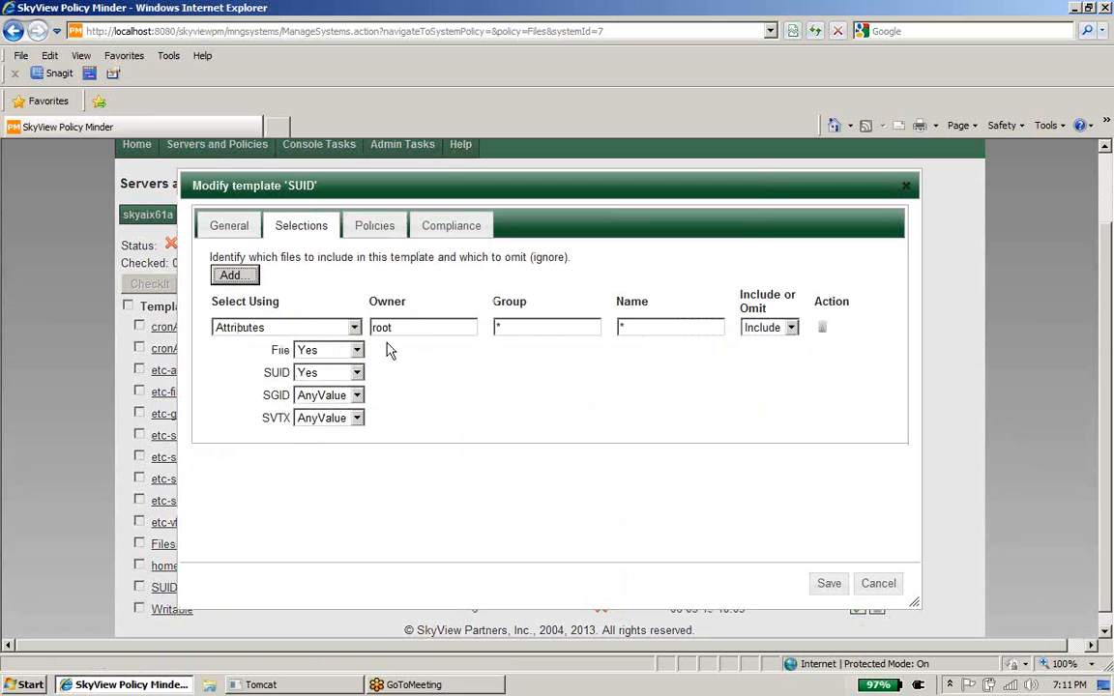
click(384, 231)
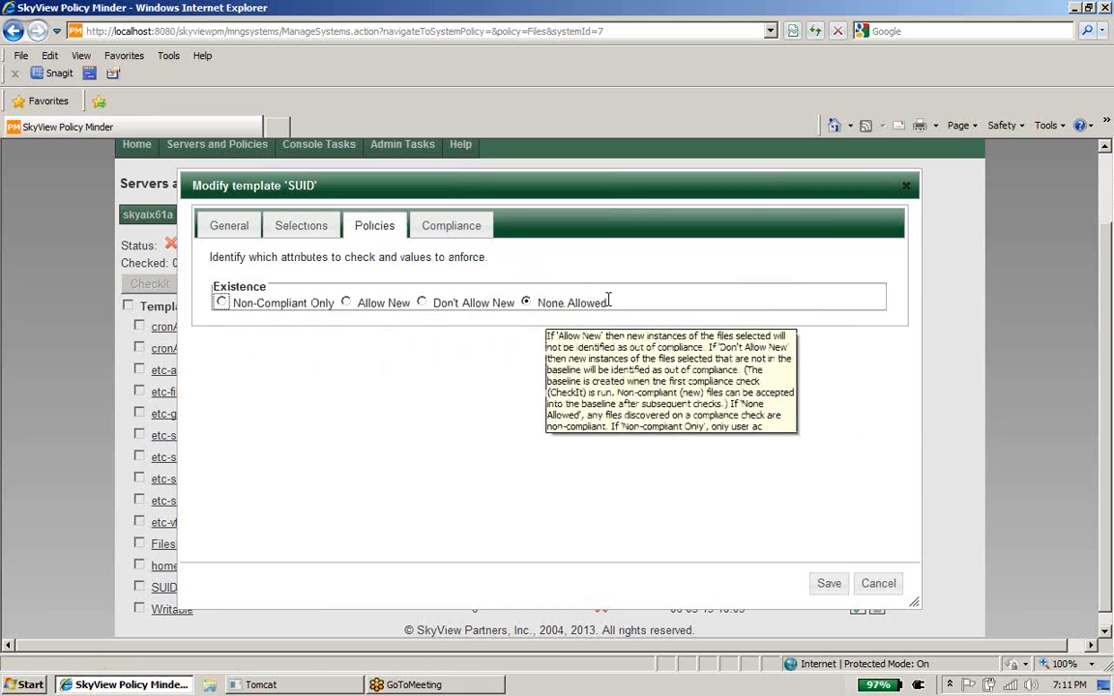
click(470, 224)
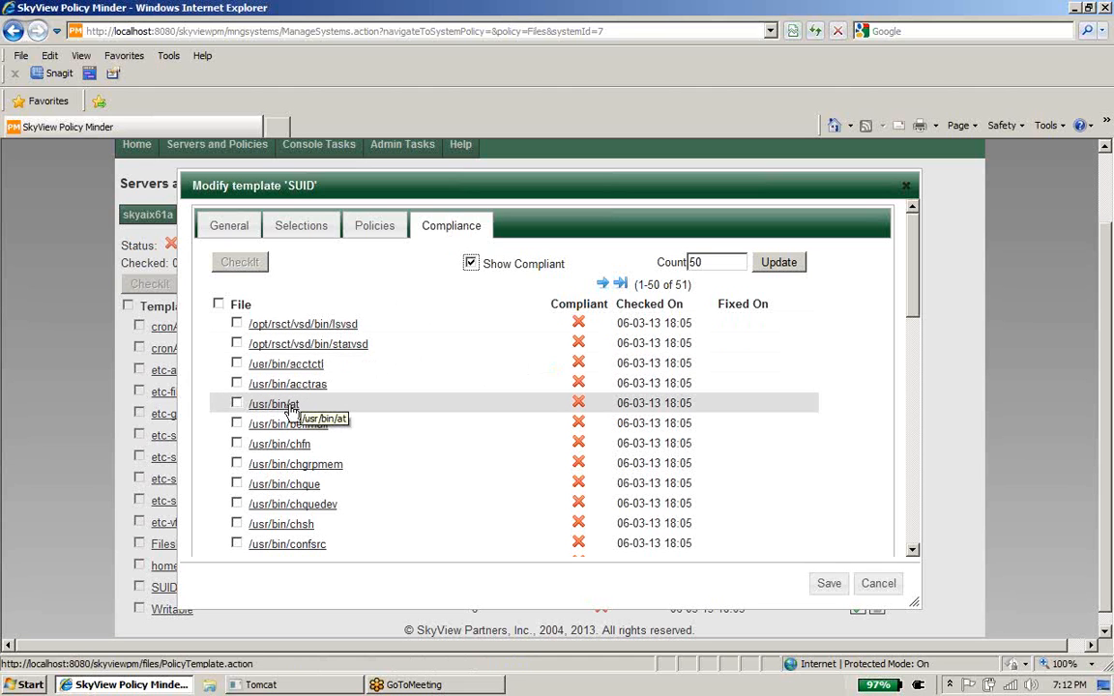
click(892, 583)
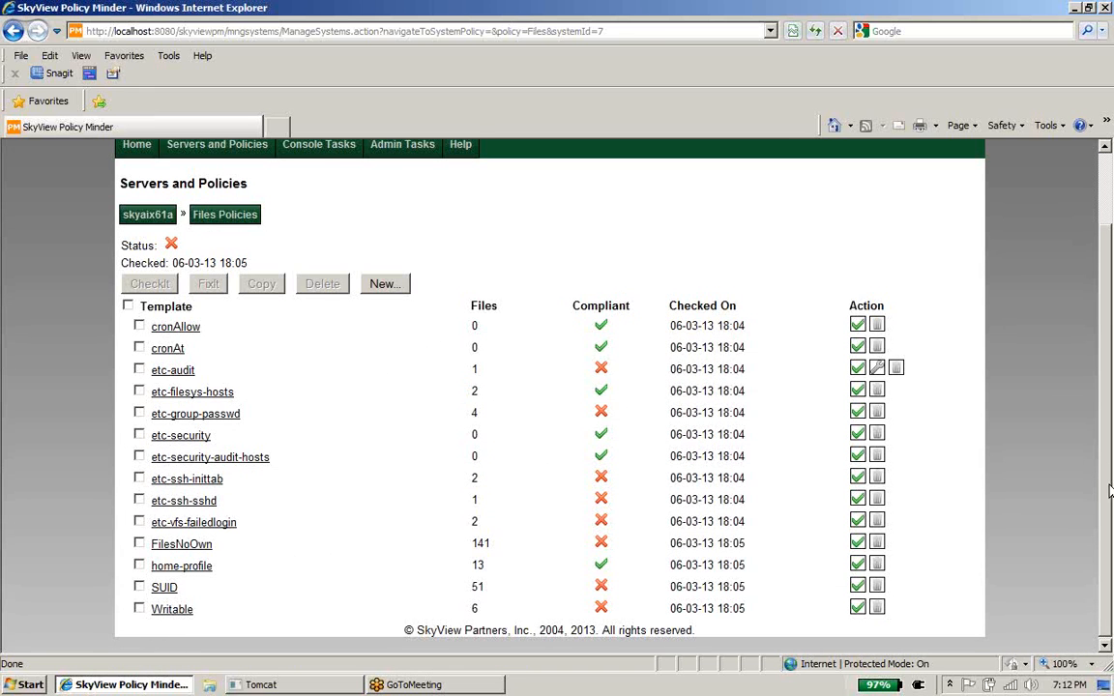
scroll(1096, 396, up, 2)
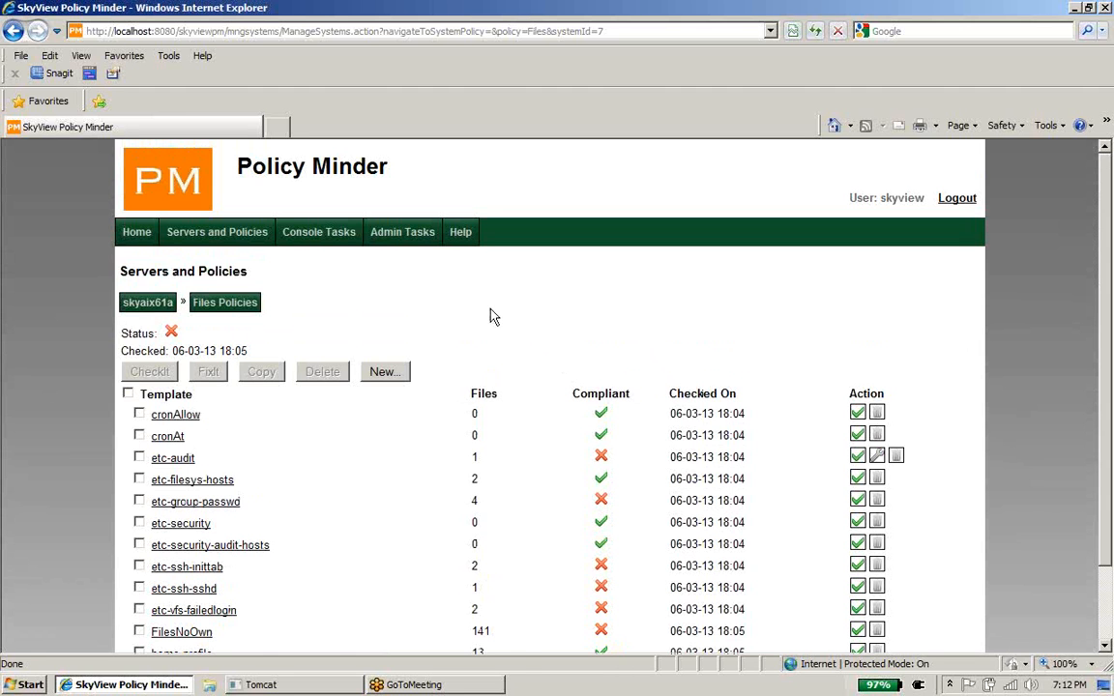
mouse_move(431, 245)
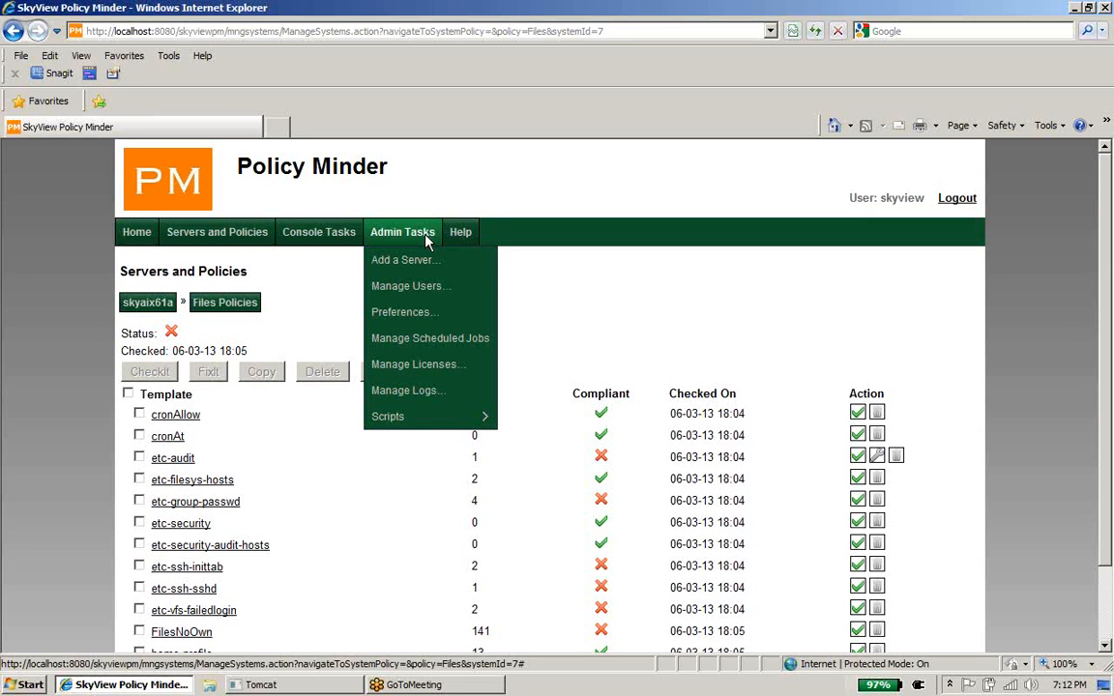
Step: Create a scheduled job named 'files' running every Monday at 2am on server skyaix61a
click(482, 345)
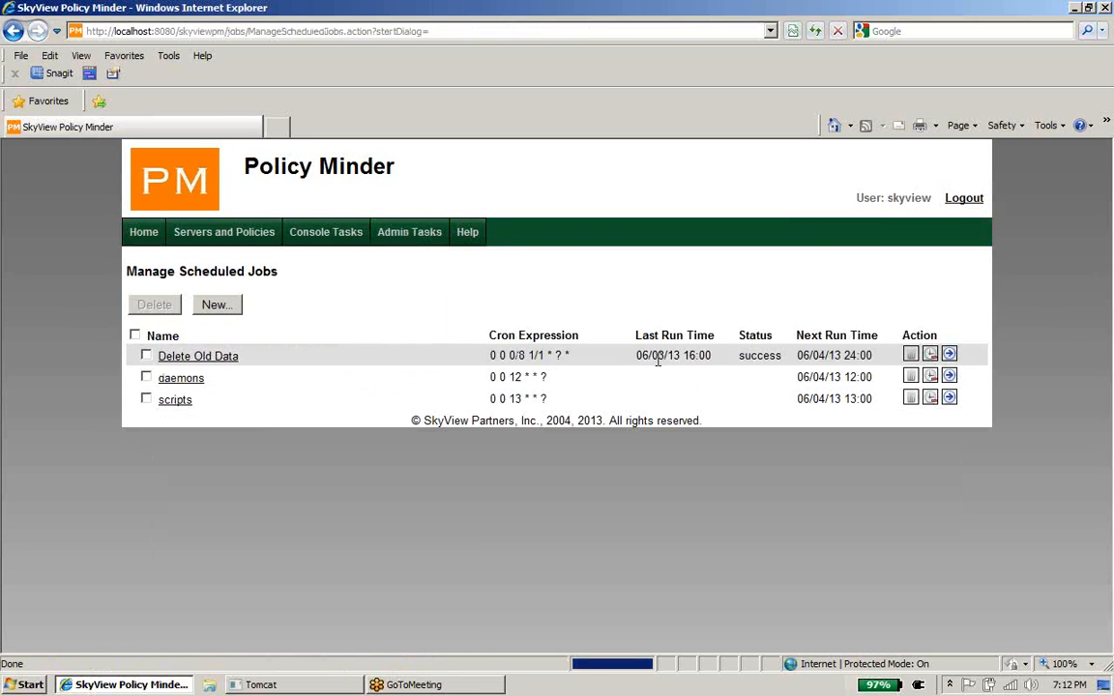
click(217, 304)
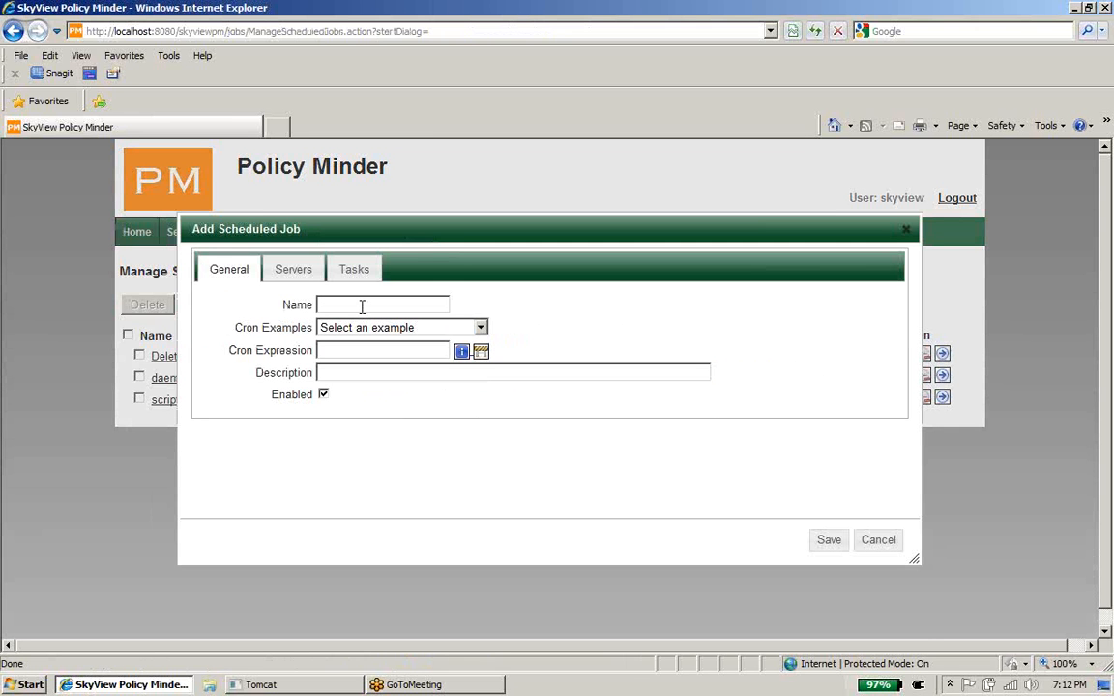
click(361, 306)
text(files)
click(481, 328)
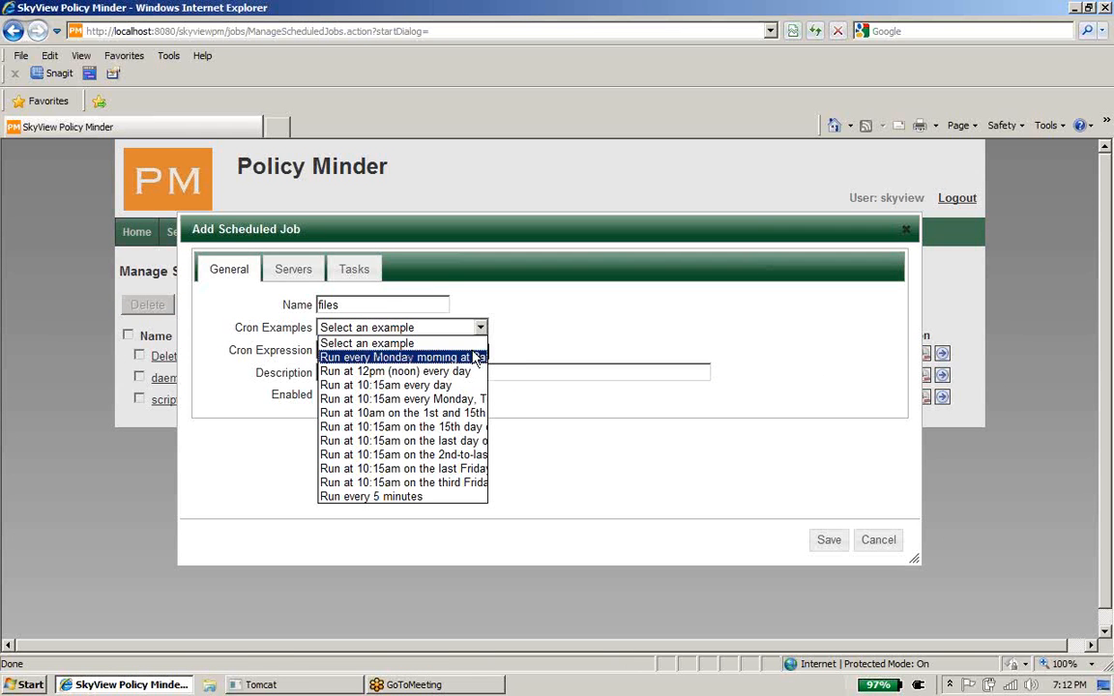
click(471, 357)
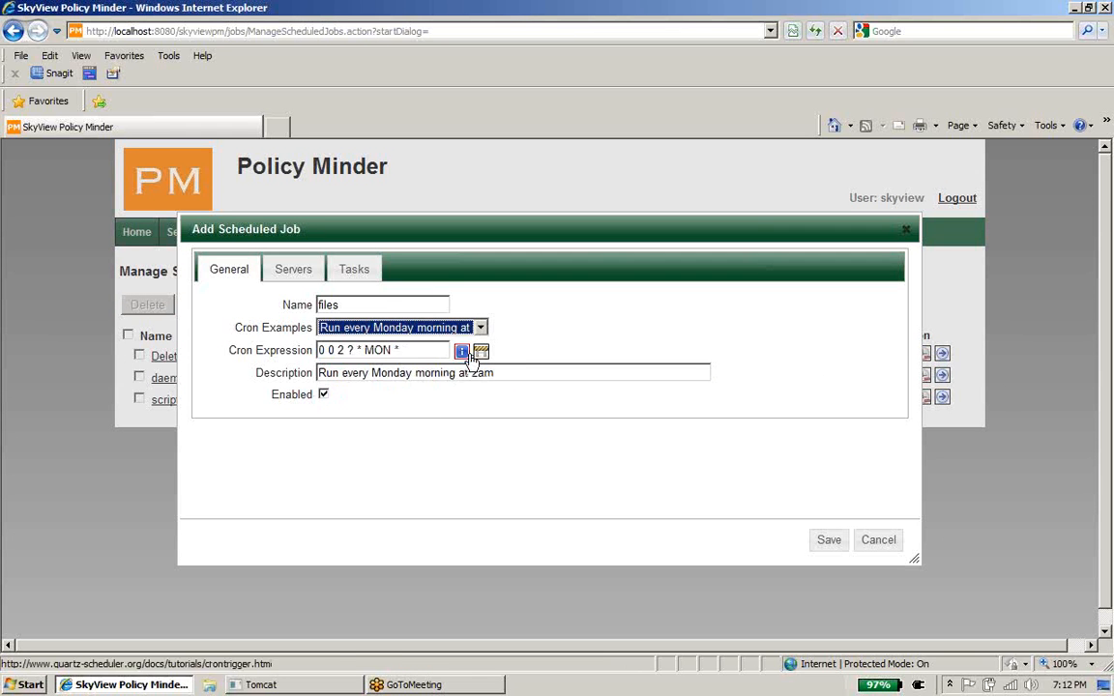
click(294, 271)
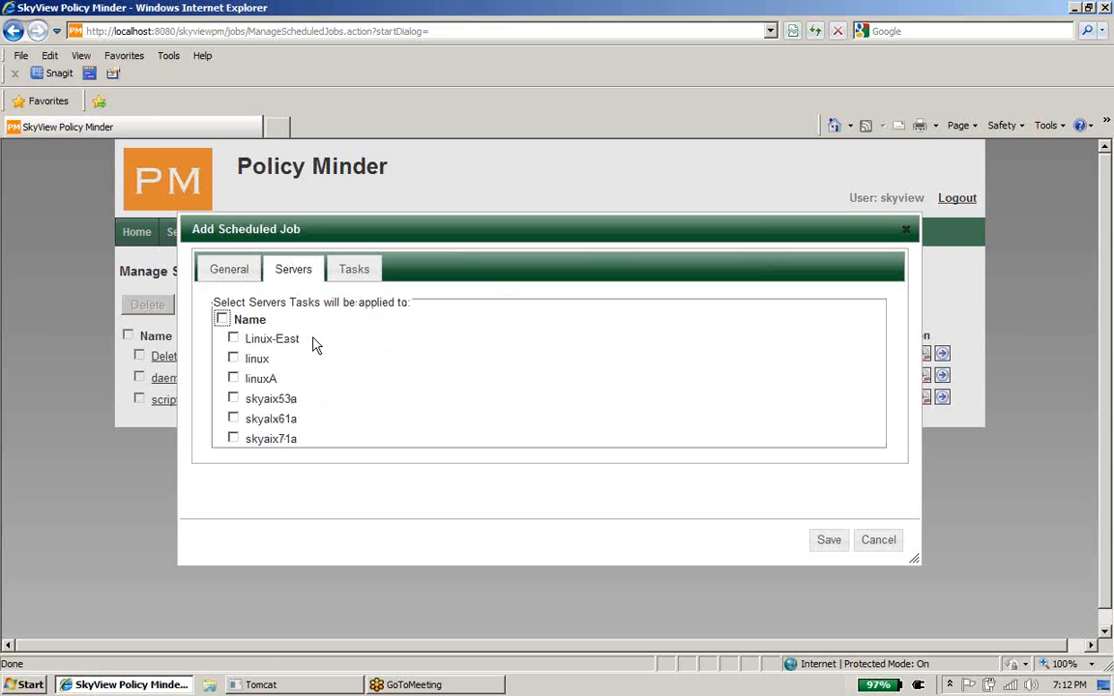
click(233, 418)
click(356, 273)
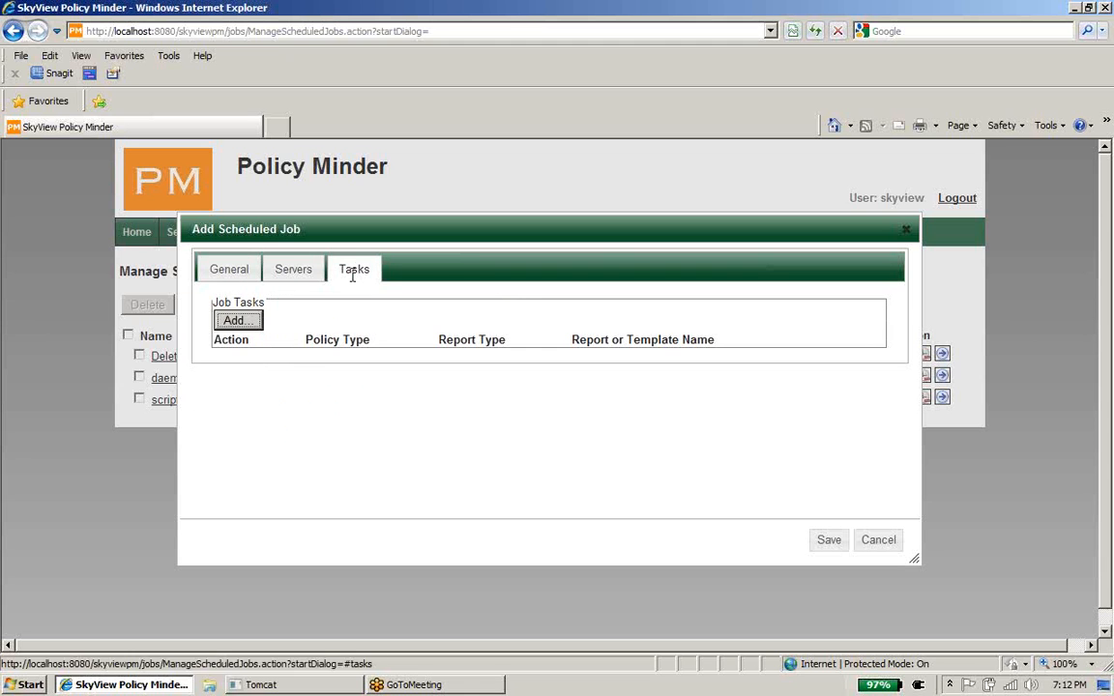
Step: Add a CheckIt task covering all Files policy templates
click(239, 323)
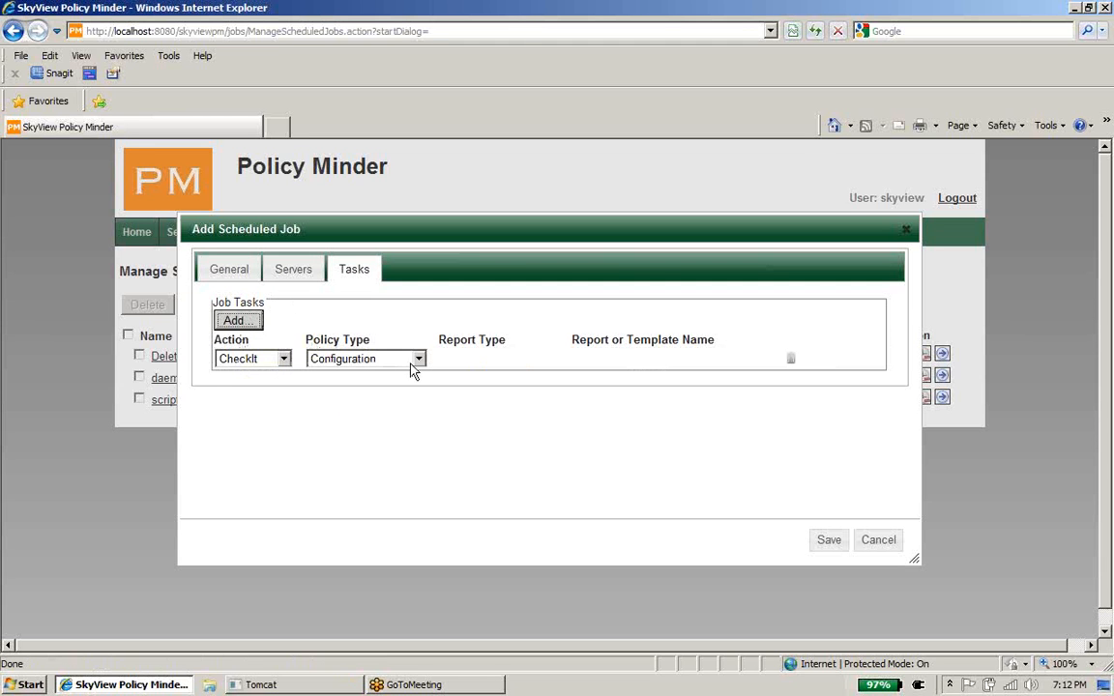
click(419, 360)
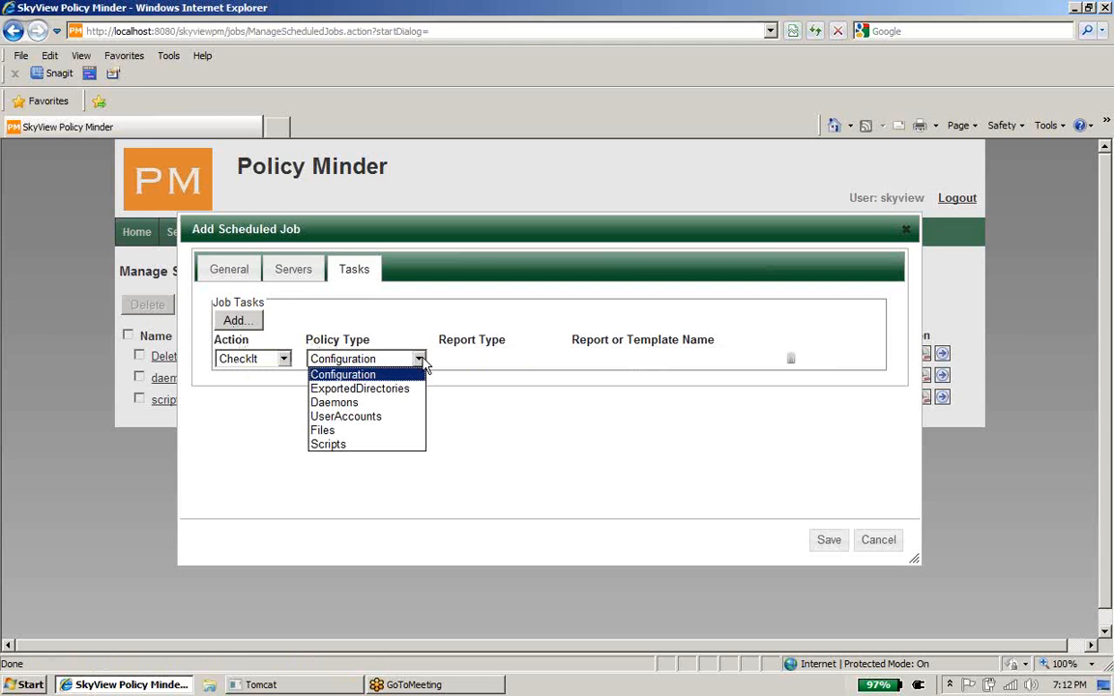
click(404, 434)
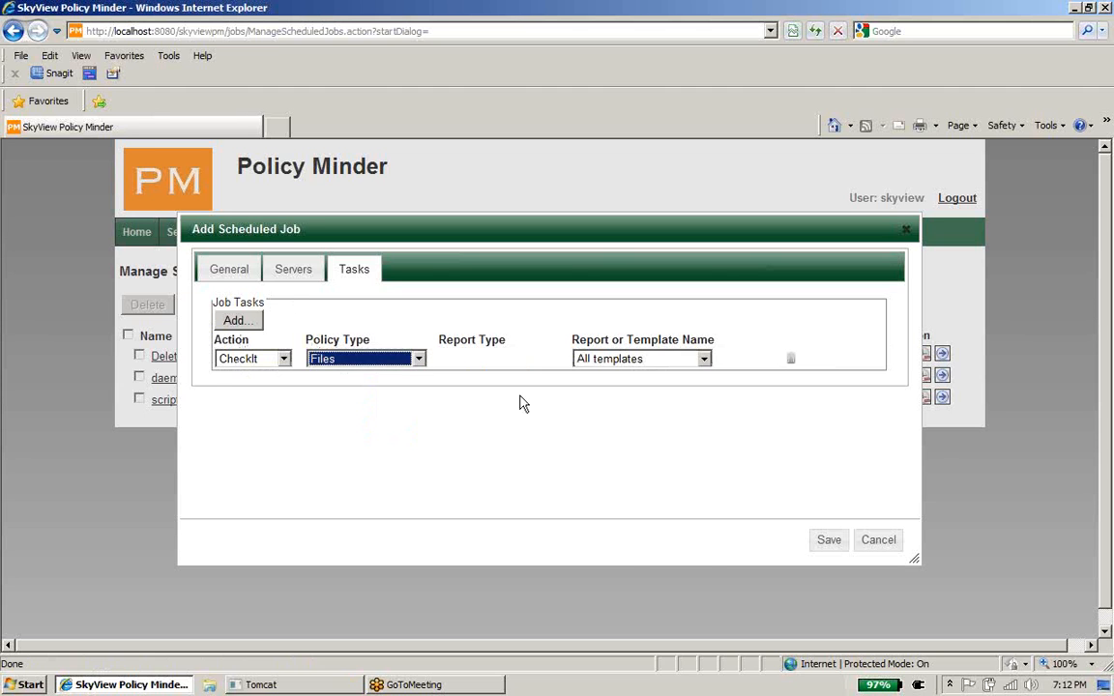
click(704, 359)
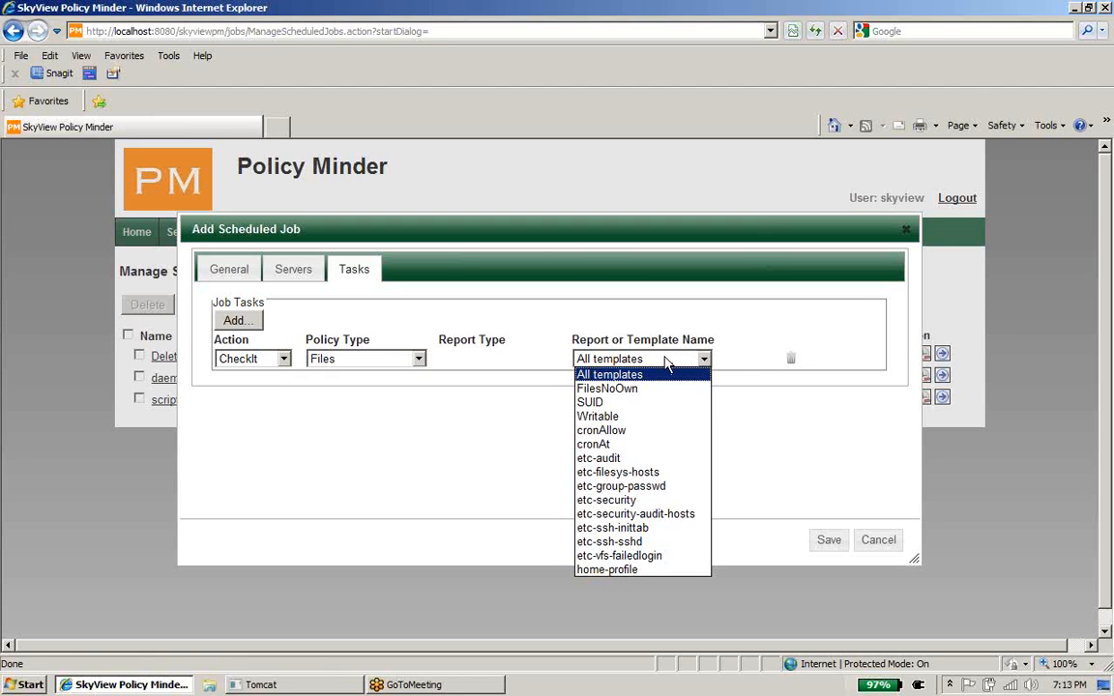
click(353, 314)
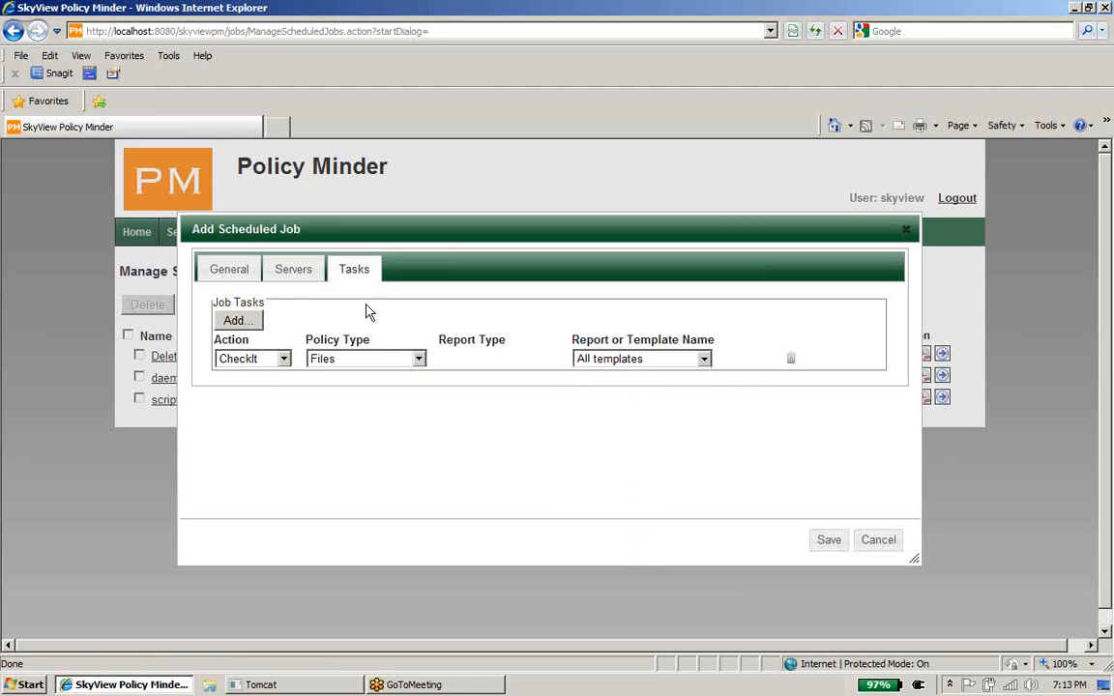
Step: Add a Compliance report task e-mailed to the support address, then save the job
click(237, 321)
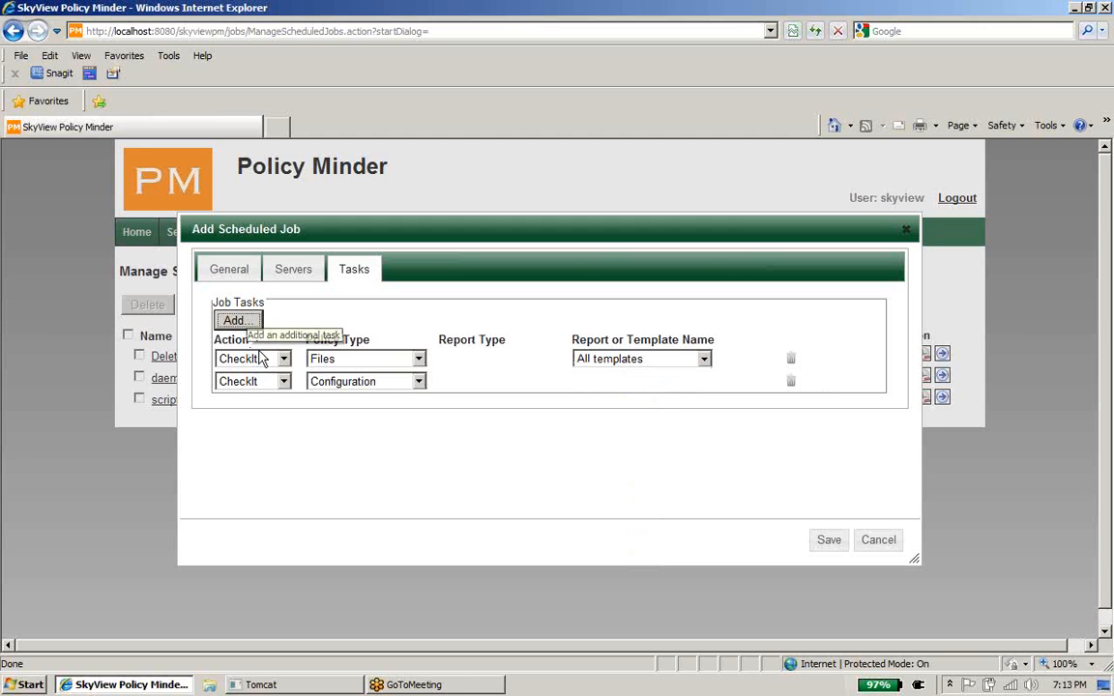
click(284, 381)
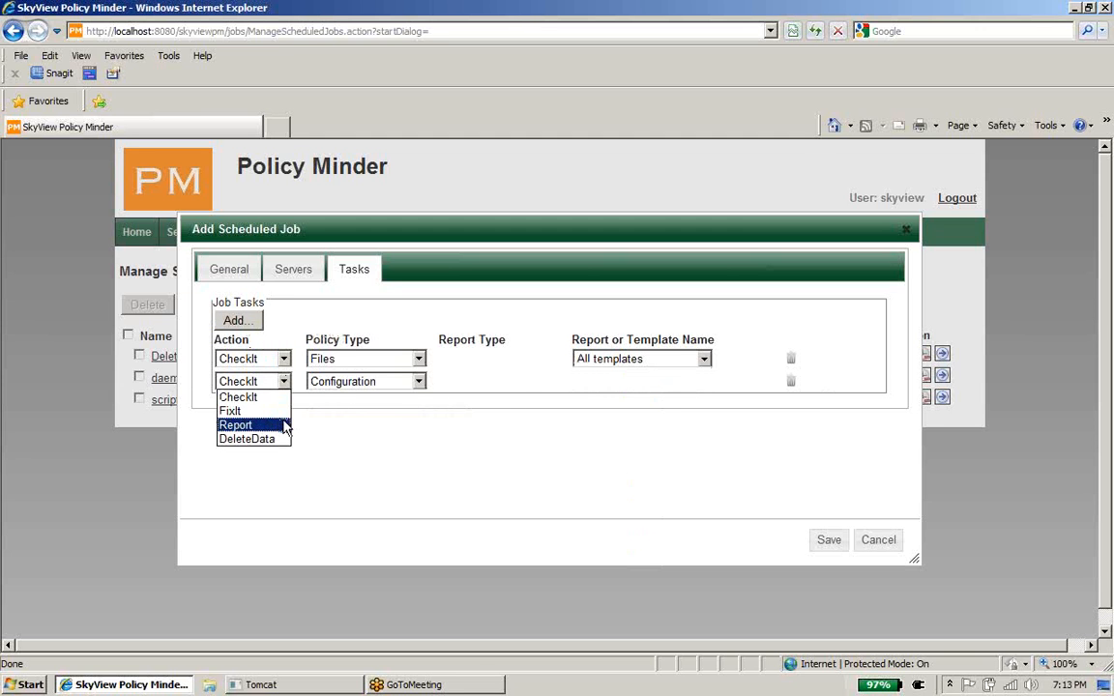
click(286, 425)
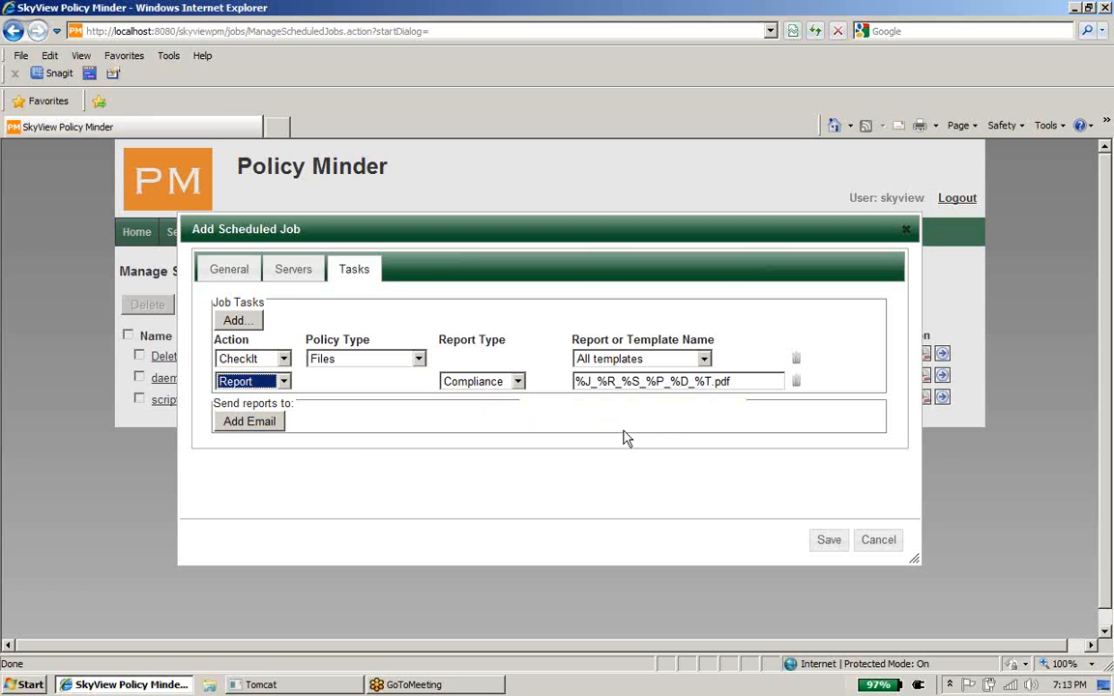
click(250, 422)
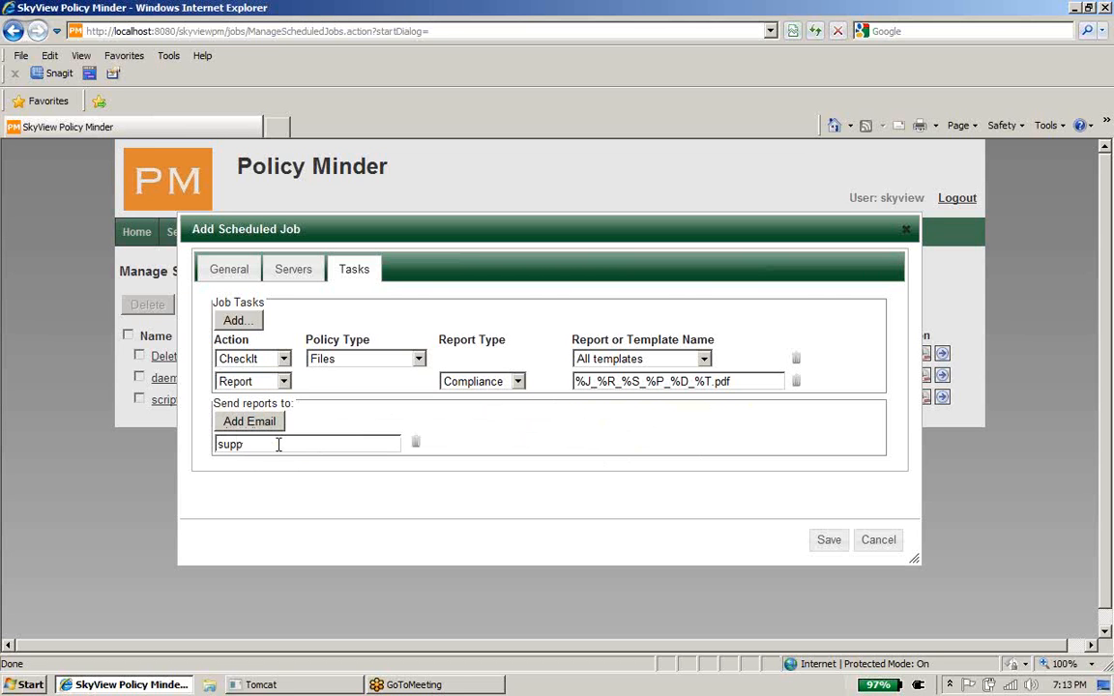
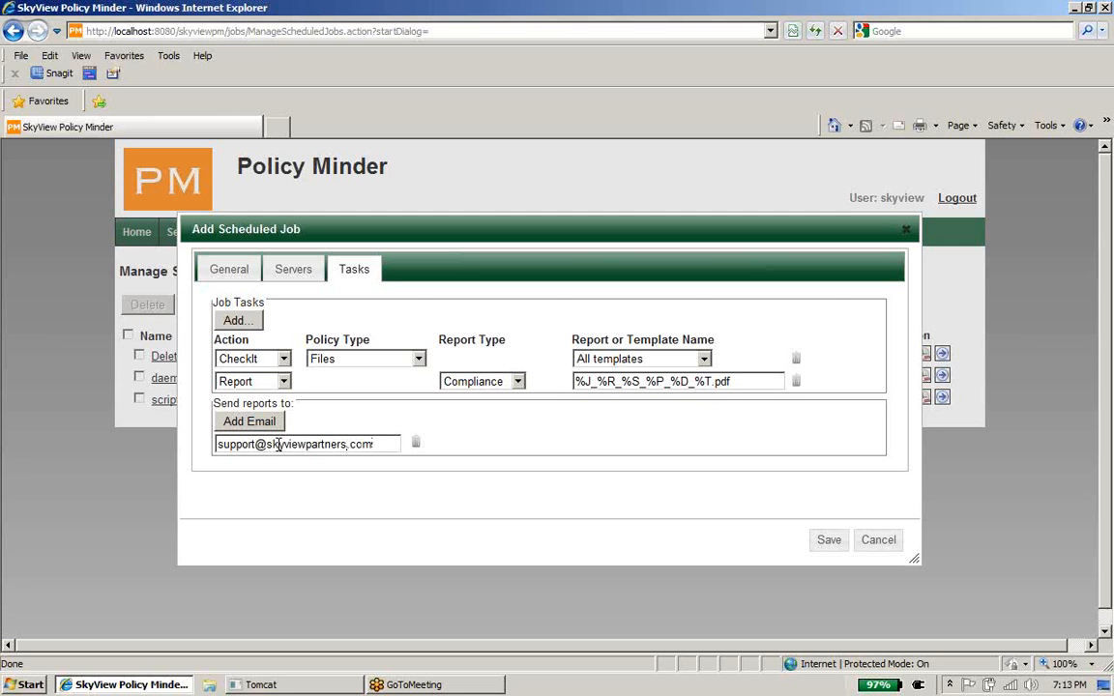
click(837, 540)
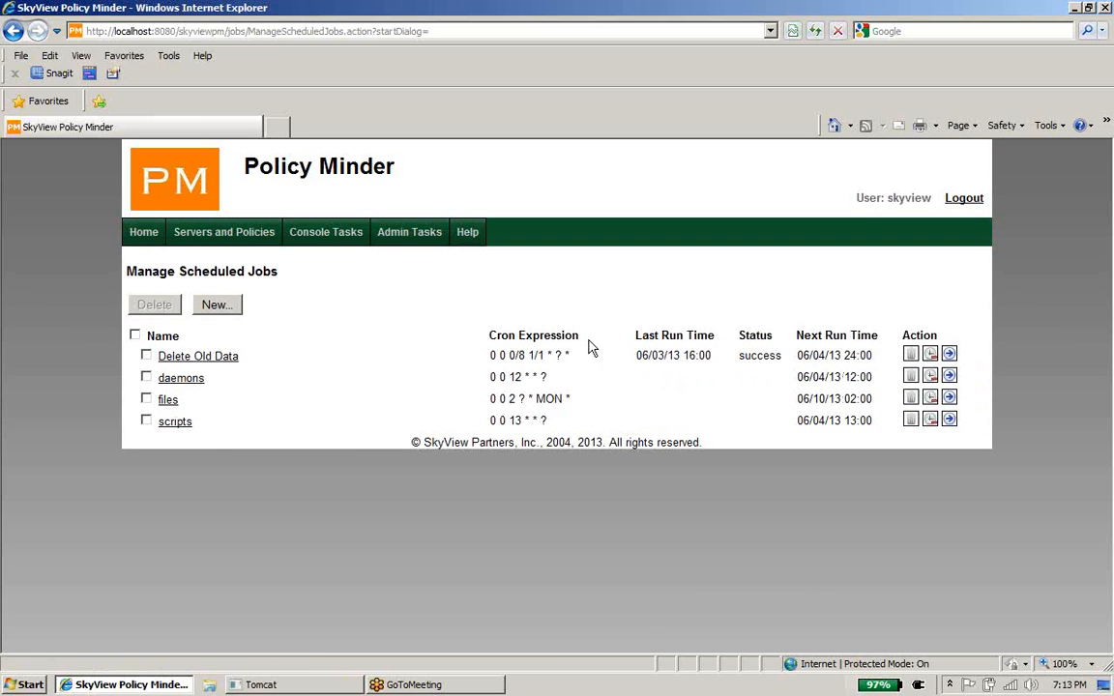
Step: Generate a Compliance PDF report for skyaix61a covering all Files policy templates
mouse_move(325, 246)
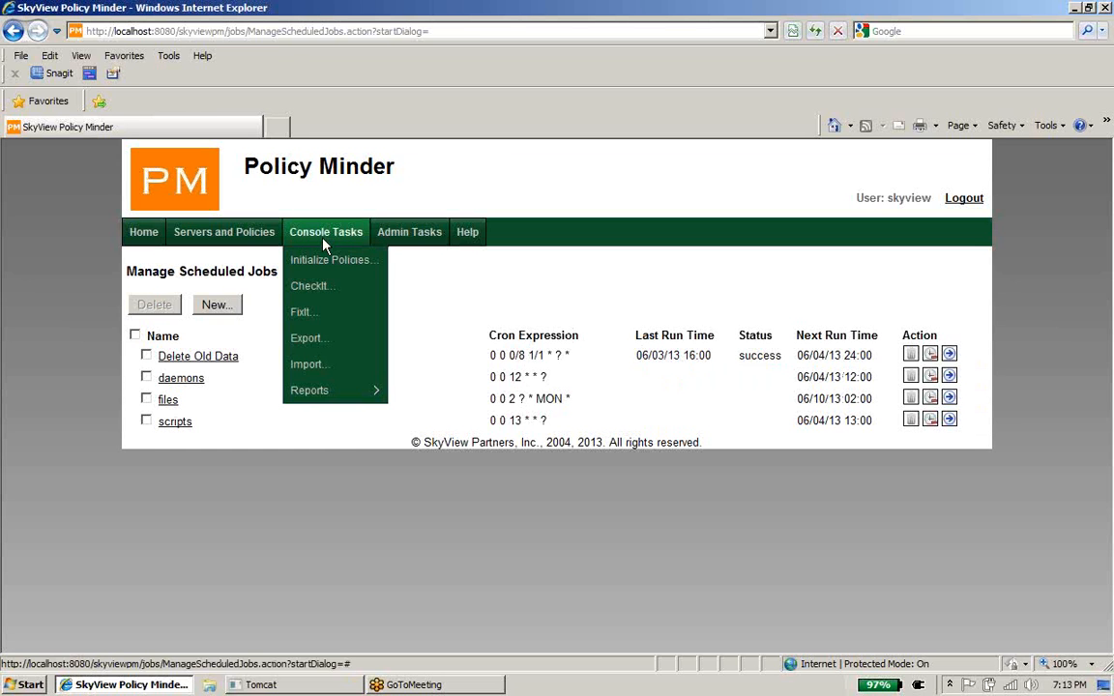
mouse_move(364, 392)
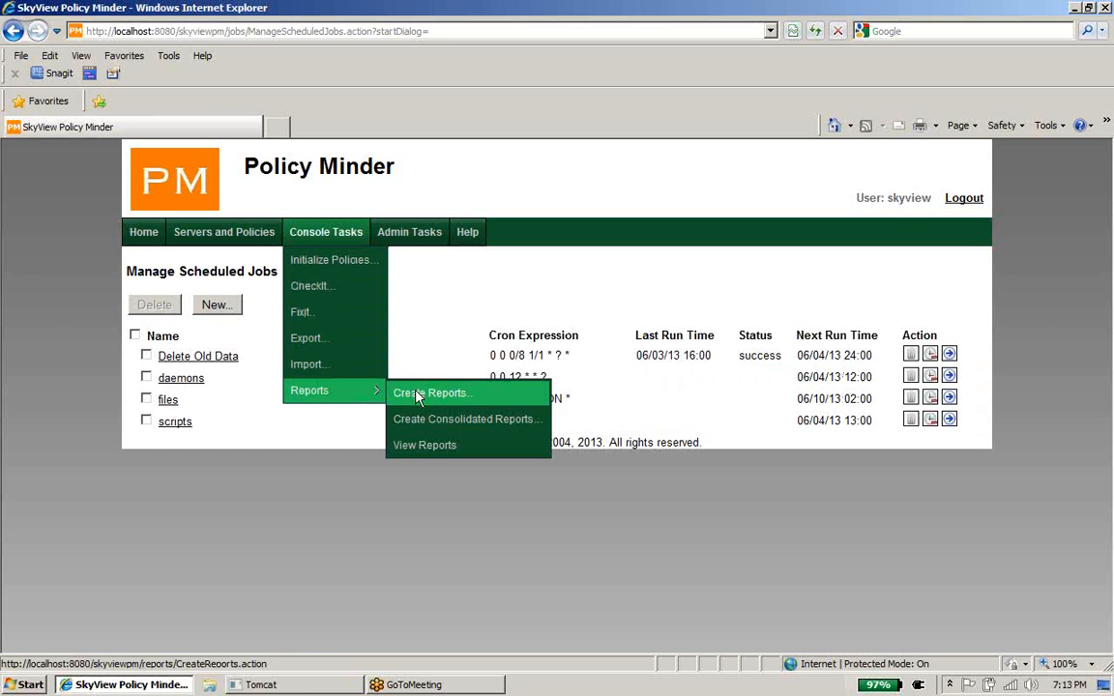
click(418, 395)
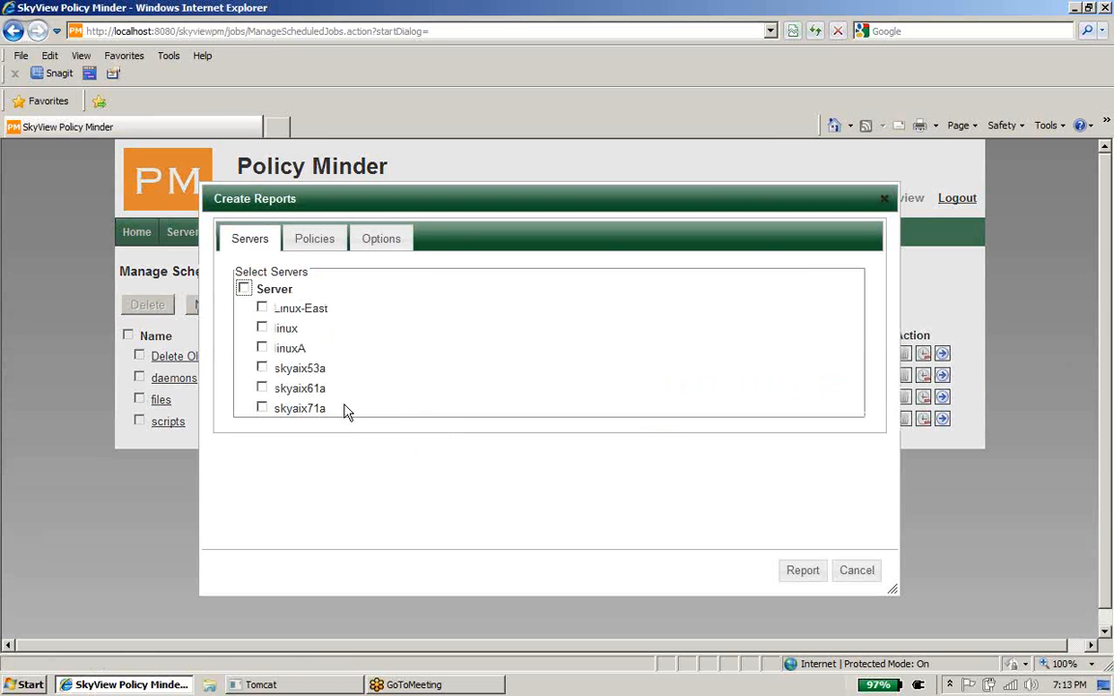
click(261, 387)
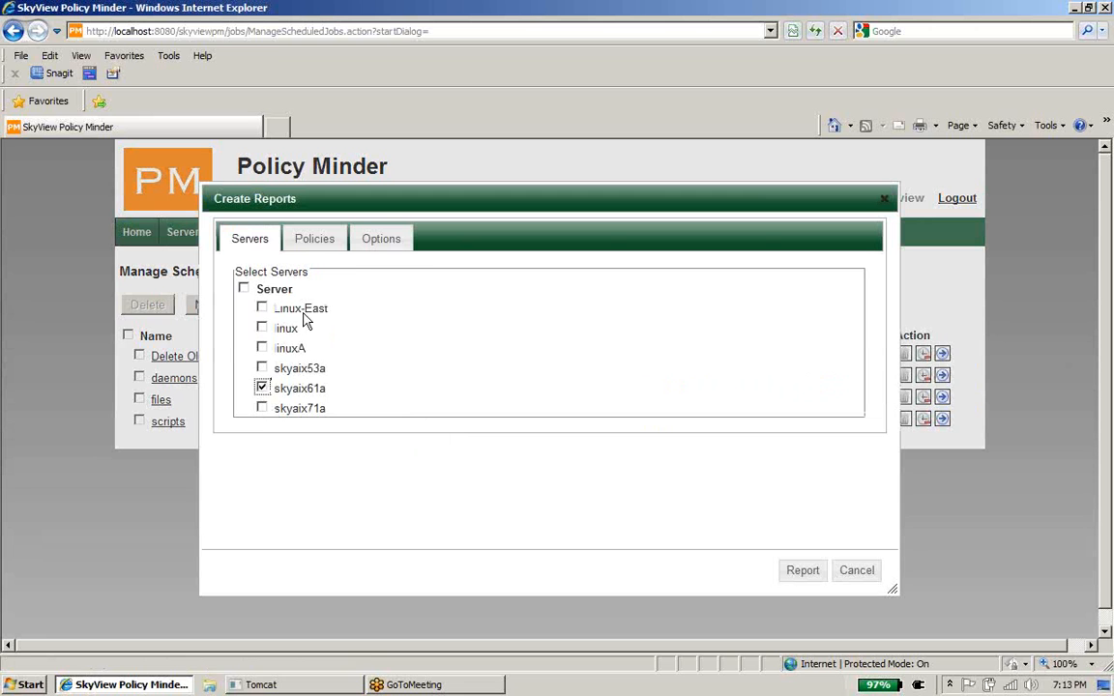
click(314, 242)
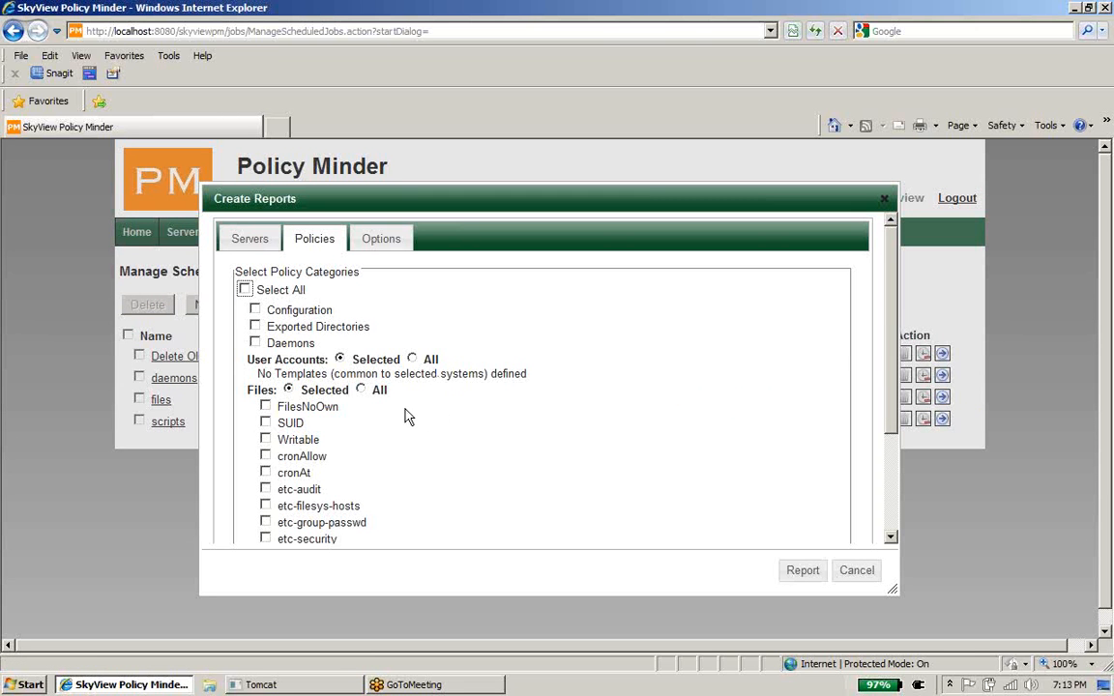
click(364, 391)
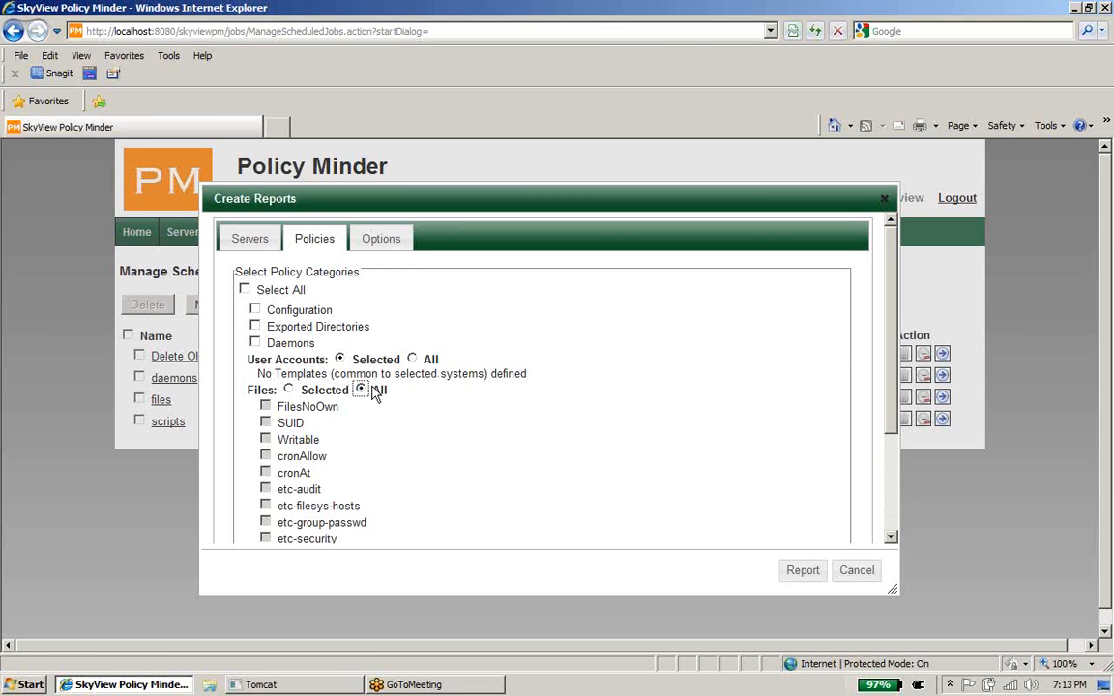
click(382, 243)
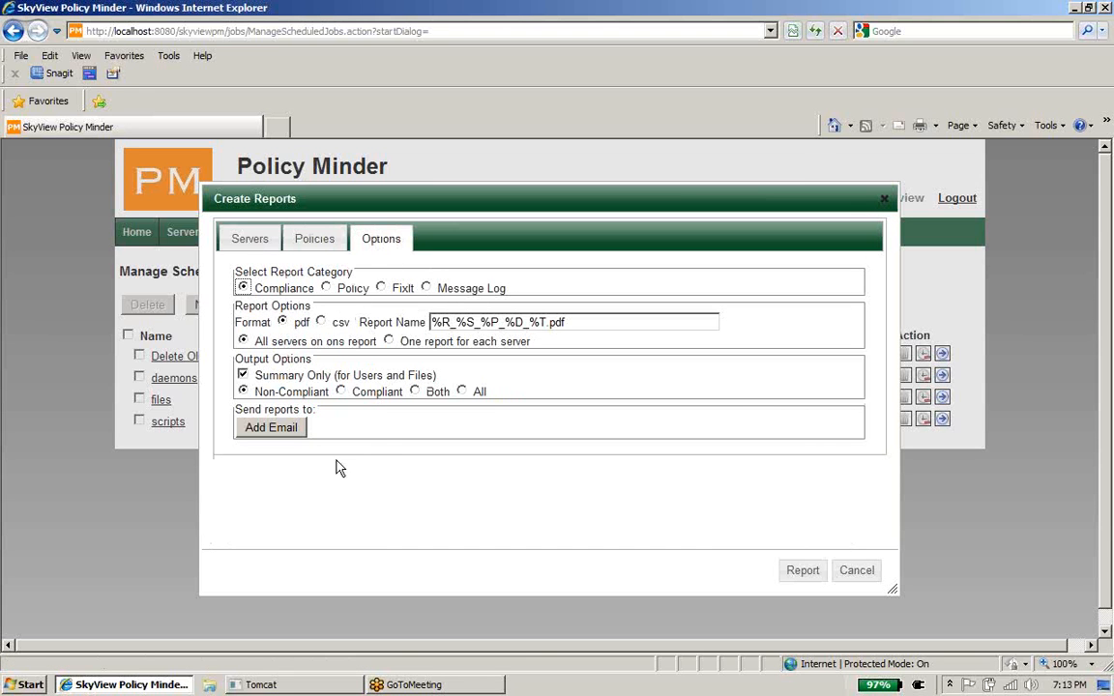
click(801, 573)
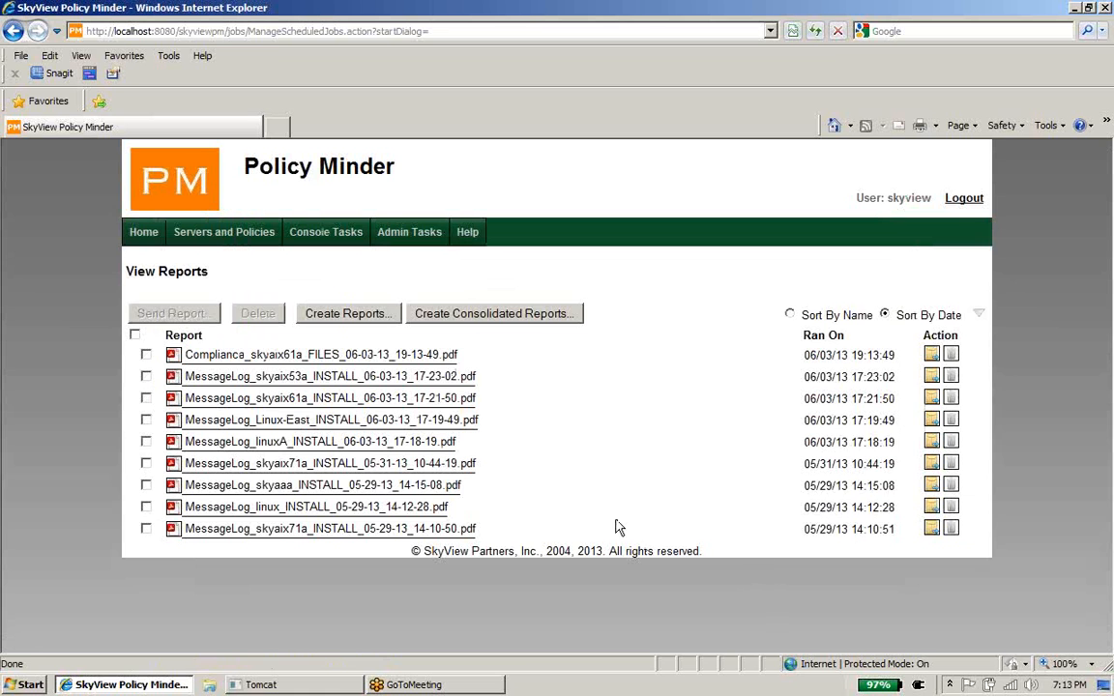
Step: Open the Compliance_skyaix61a_FILES PDF report and jump to its cronAt section
click(393, 363)
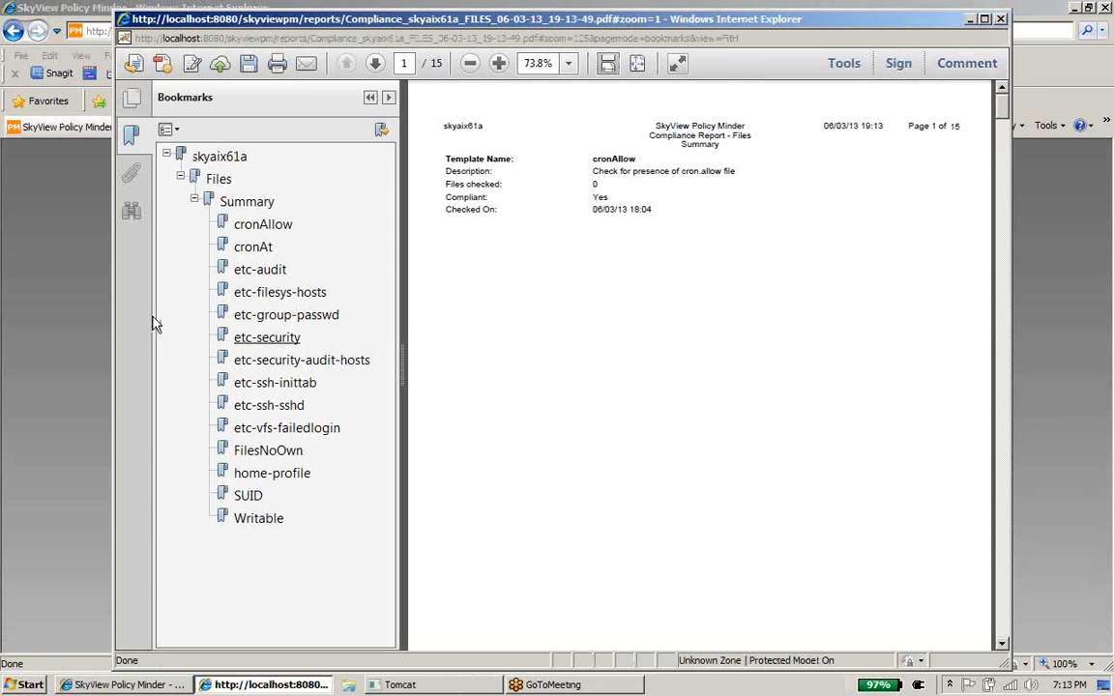
click(257, 249)
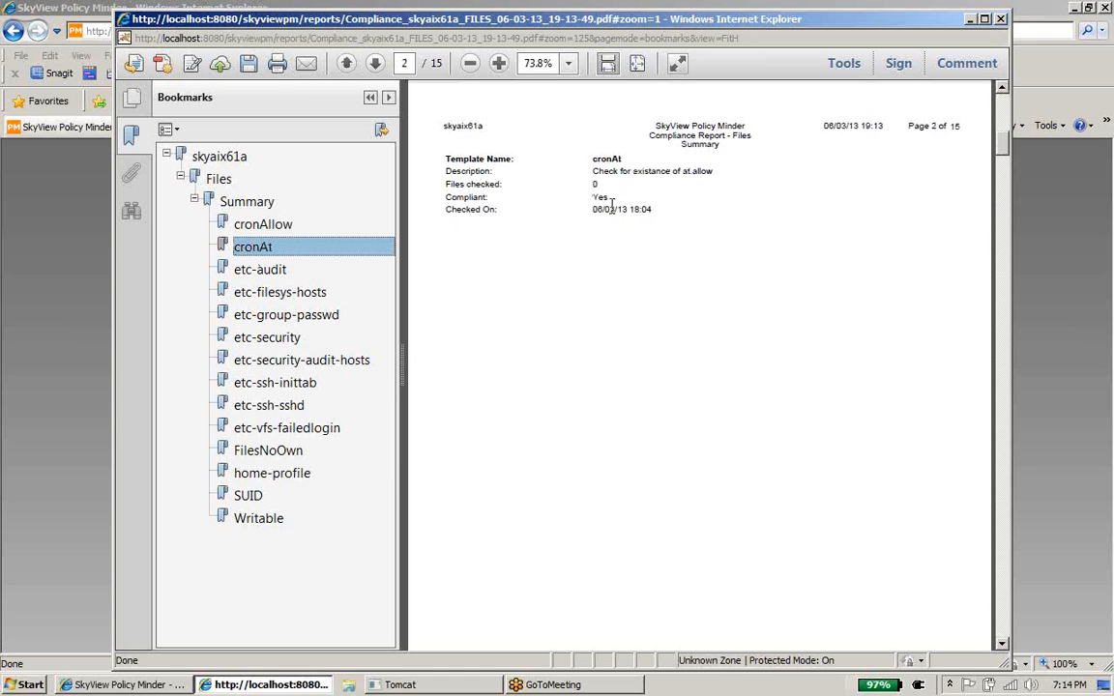
Step: Jump to the report's SUID and then Writable sections, ending on page 15
click(241, 495)
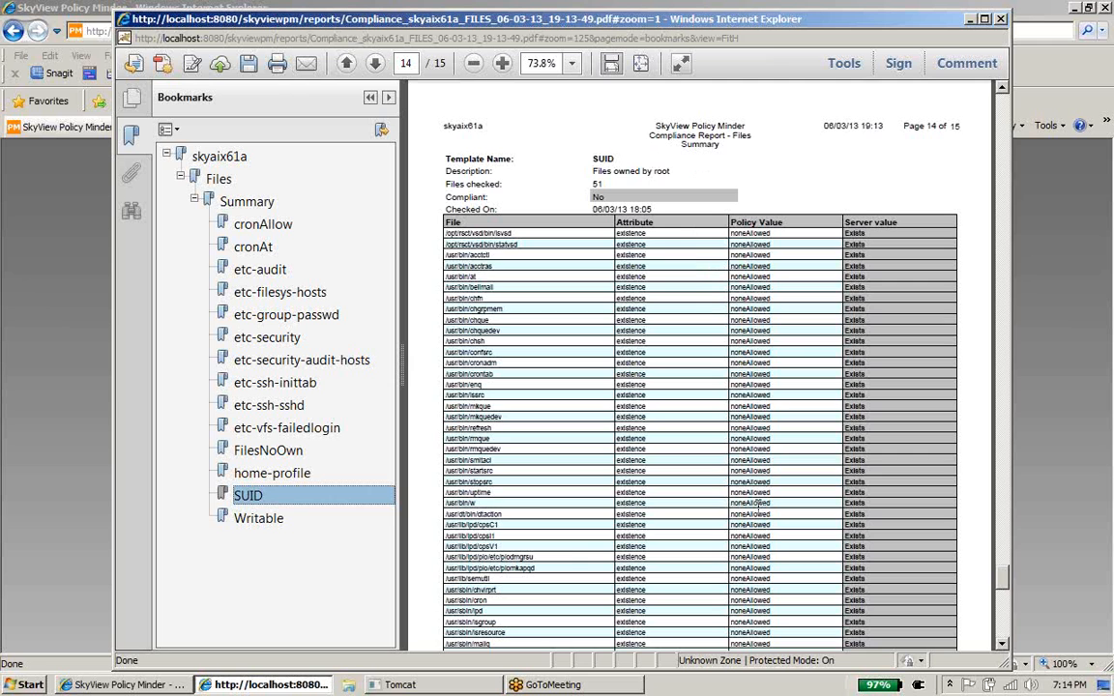
click(253, 518)
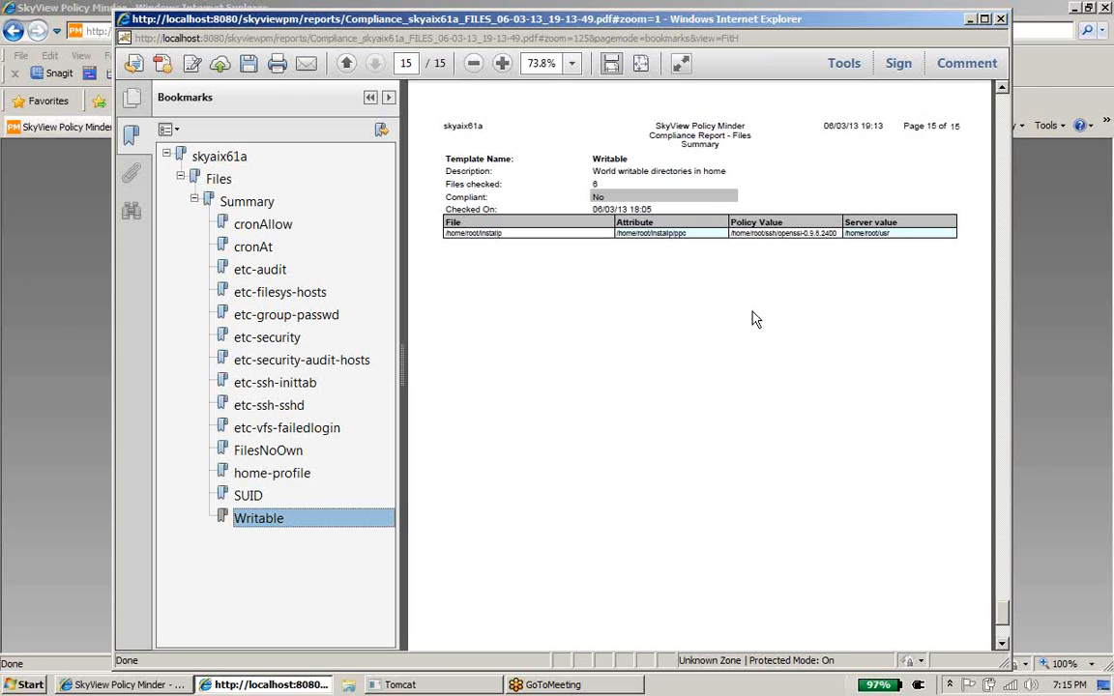
click(1101, 38)
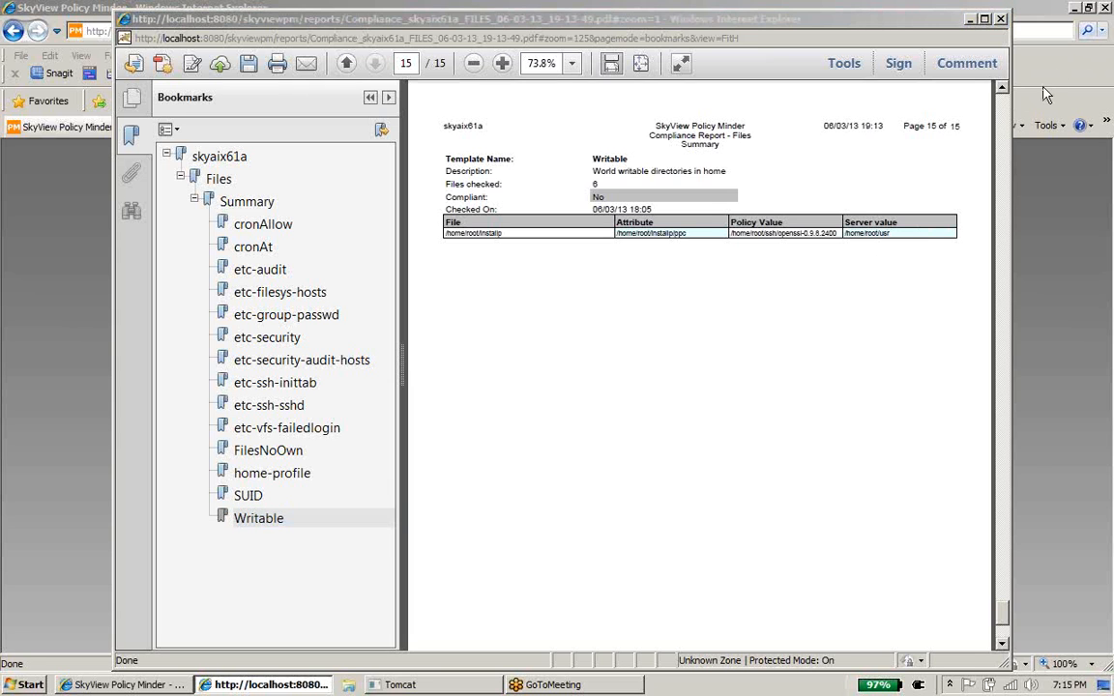